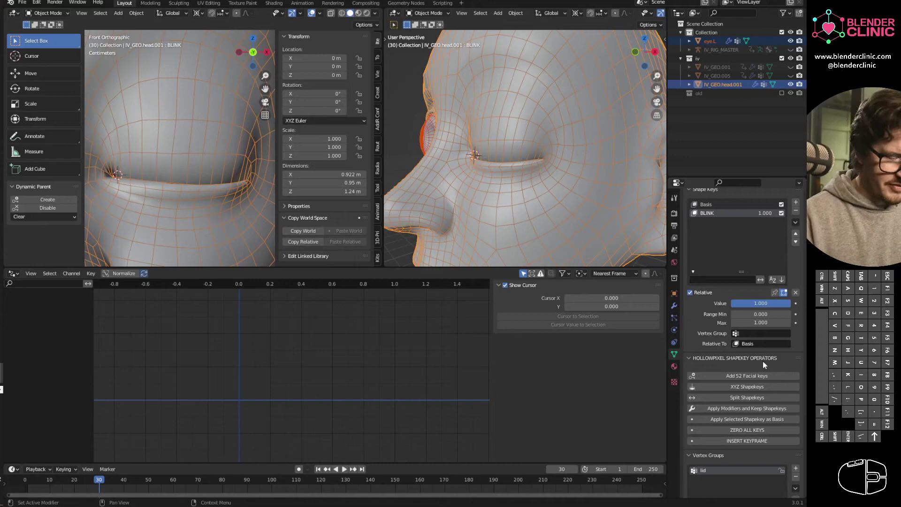
Preview the eyelid motion by taking the BLINK shape key to 0 and back to 1.
mouse_move(512, 202)
middle_mouse_down()
mouse_move(521, 169)
mouse_move(507, 206)
middle_mouse_up()
left_click(721, 203)
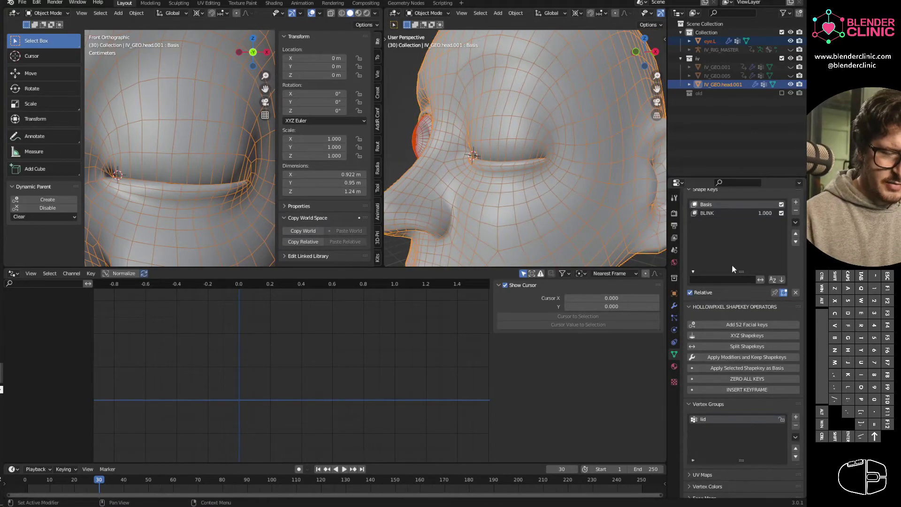
left_click_drag(763, 215, 686, 226)
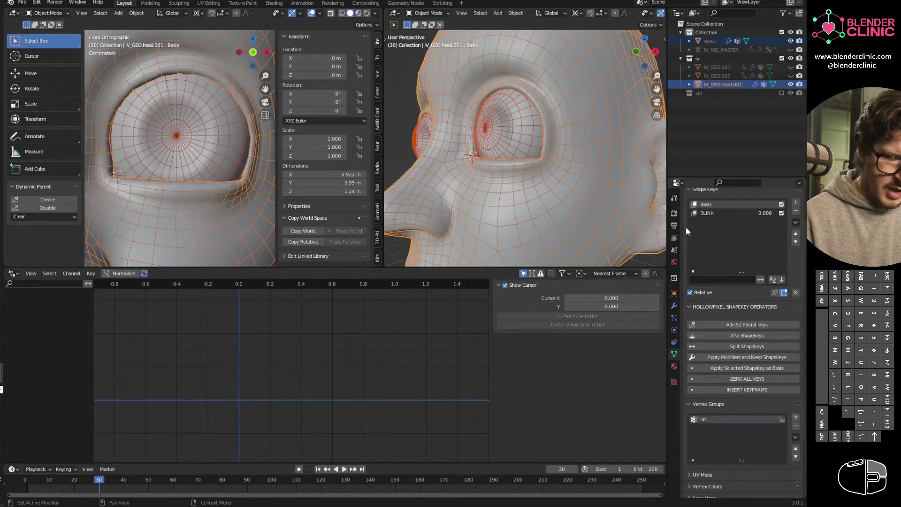
middle_click_drag(498, 117, 603, 184)
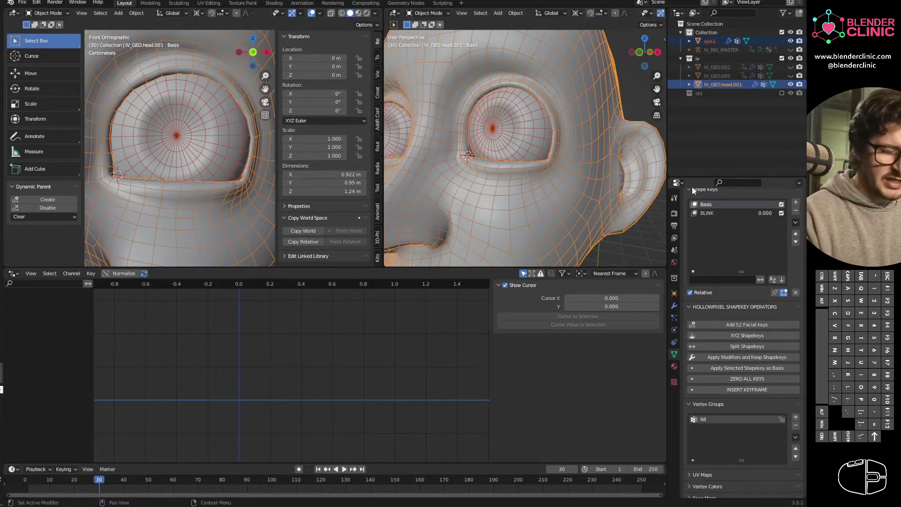
left_click_drag(762, 215, 839, 215)
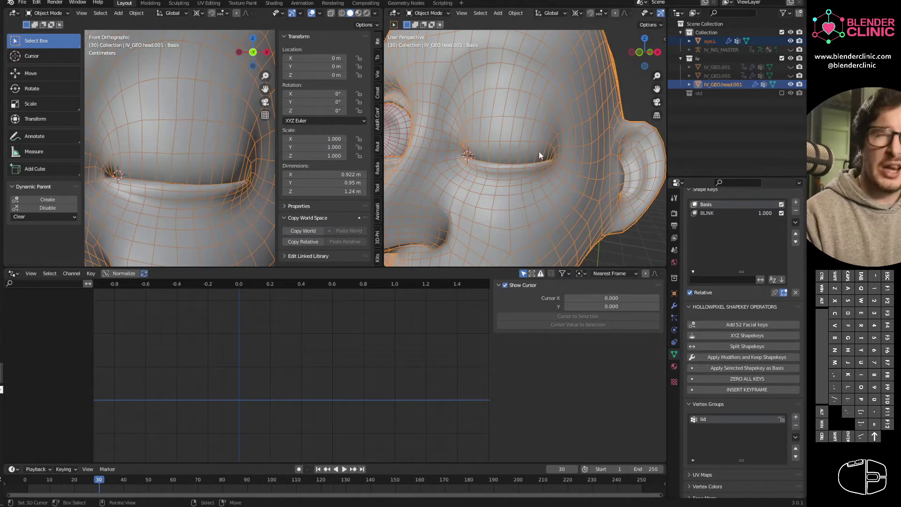
Set the BLINK value to 0.5 and examine the half-closed eyelid from the right side view.
left_click(761, 213)
type("1.0")
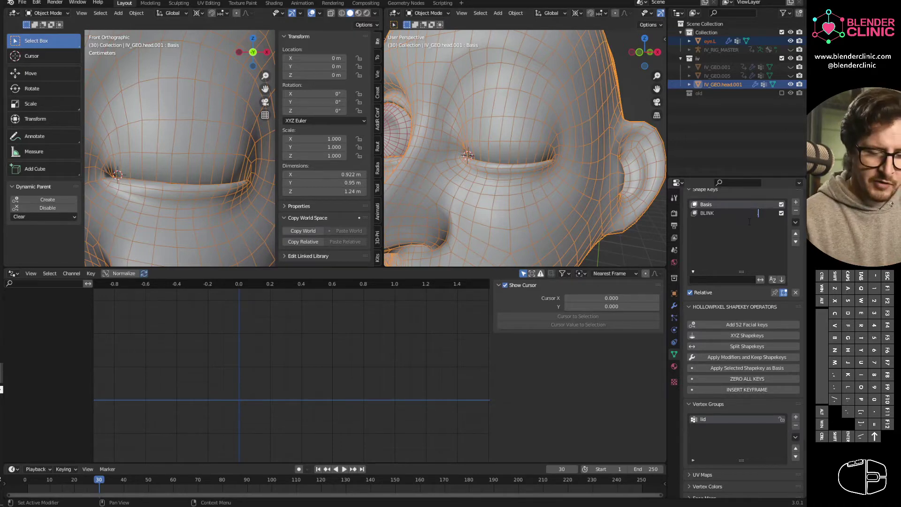
type("0.5")
key("Return")
key("KP_3")
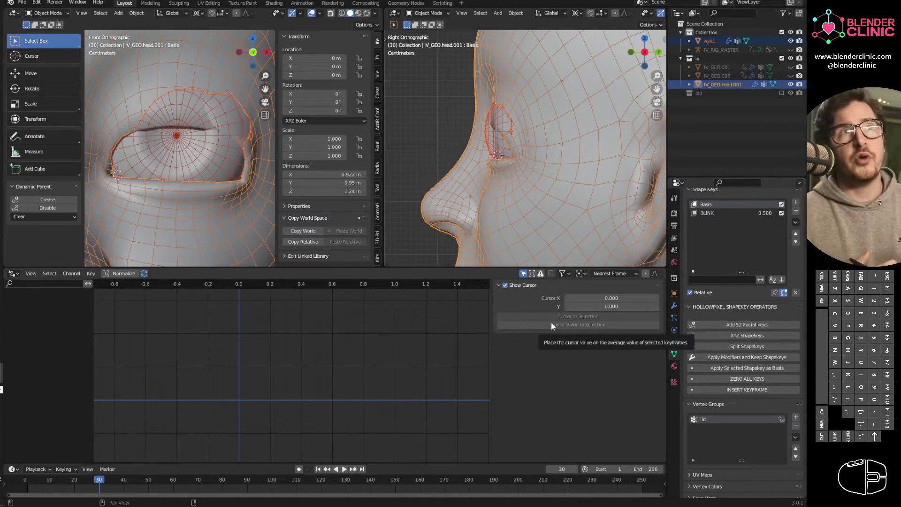
left_click(526, 171)
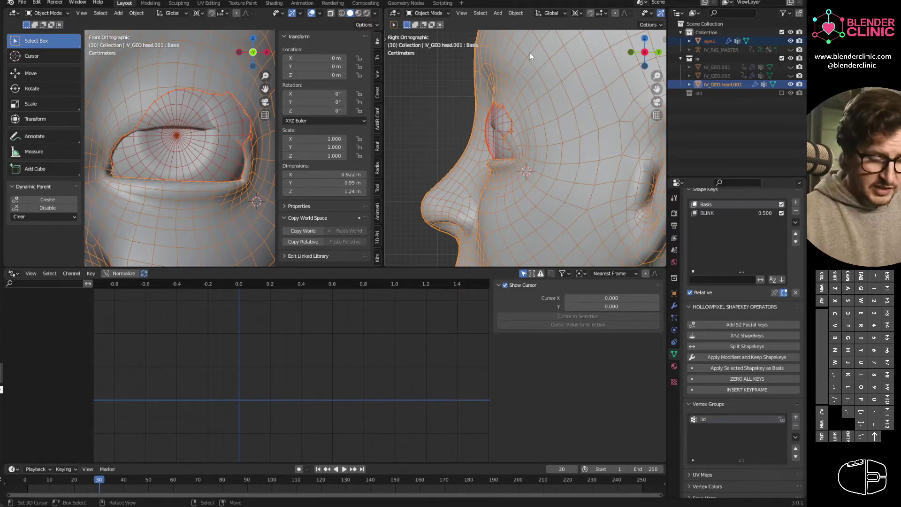
Set BLINK to 1.000 and generate separate X, Y and Z shape keys from it with XYZ Shapekeys.
left_click_drag(761, 216, 798, 217)
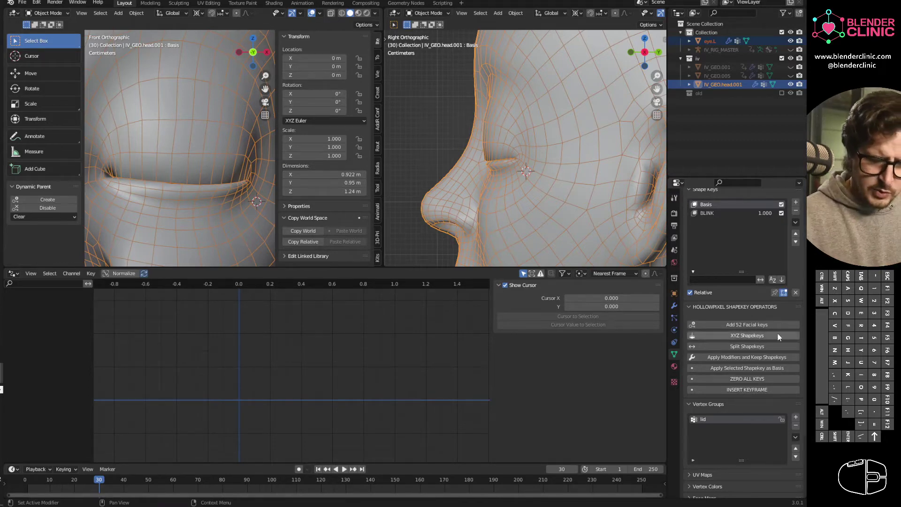
left_click(732, 213)
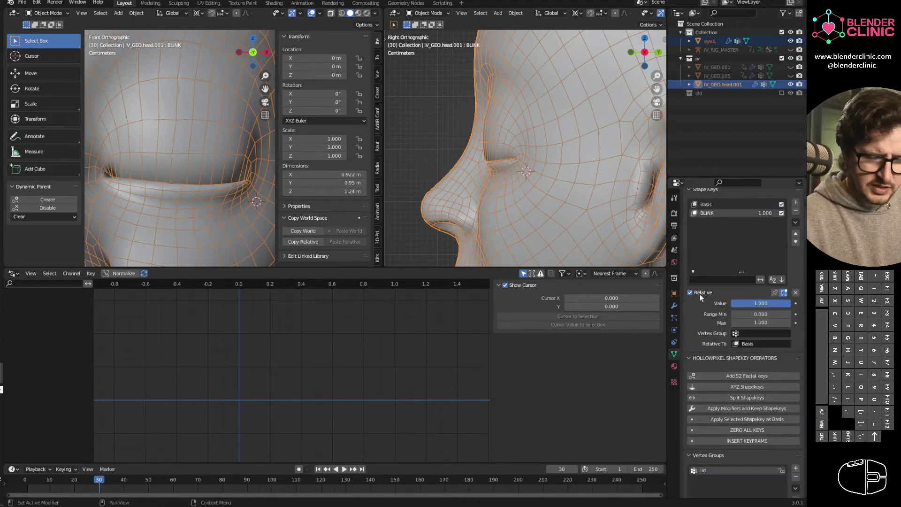
left_click(734, 387)
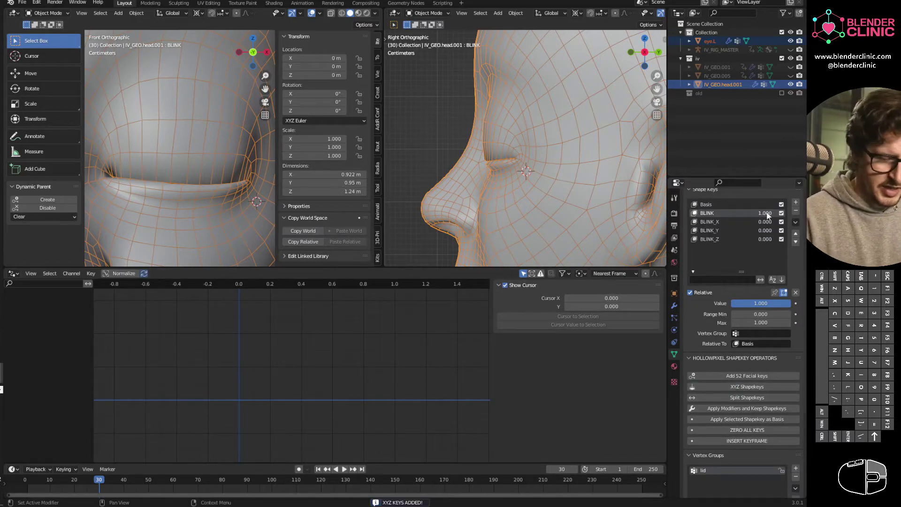
Set BLINK to 0 and test how the original and BLINK_Y shape keys respond, leaving both at 0.
left_click_drag(766, 213, 704, 231)
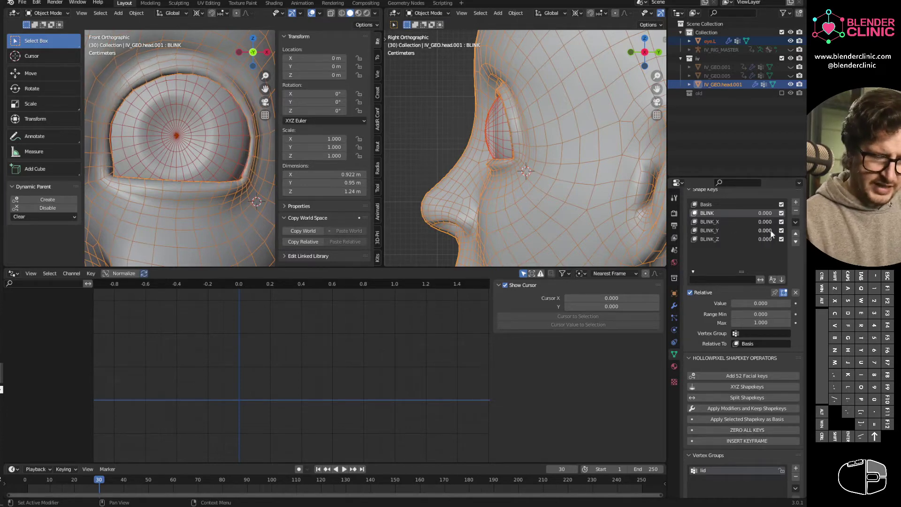
left_click_drag(771, 234, 699, 246)
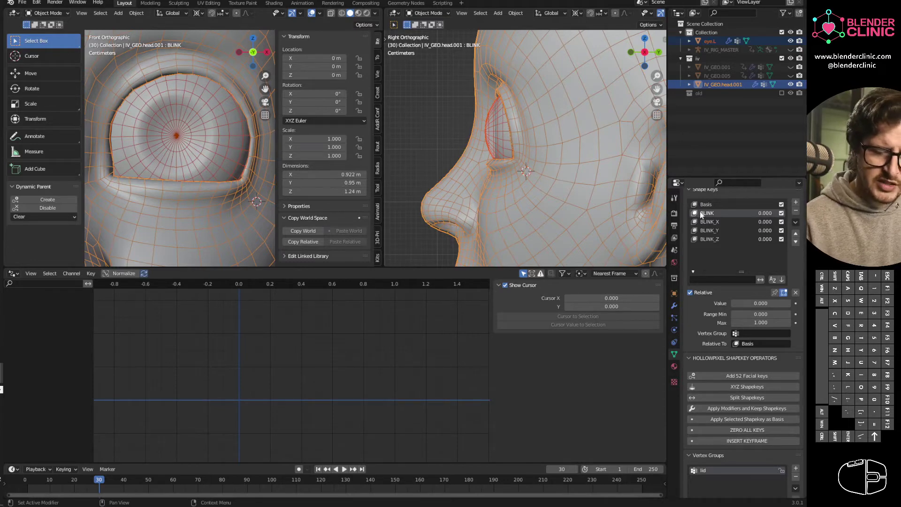
left_click_drag(761, 214, 719, 221)
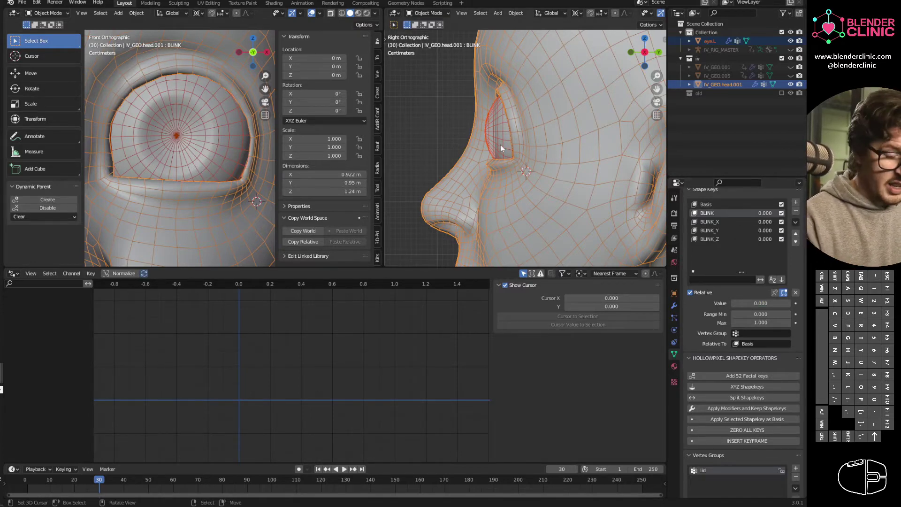
Enter Edit Mode with the BLINK shape key active and select all vertices.
key("ctrl+Tab")
left_click(548, 154)
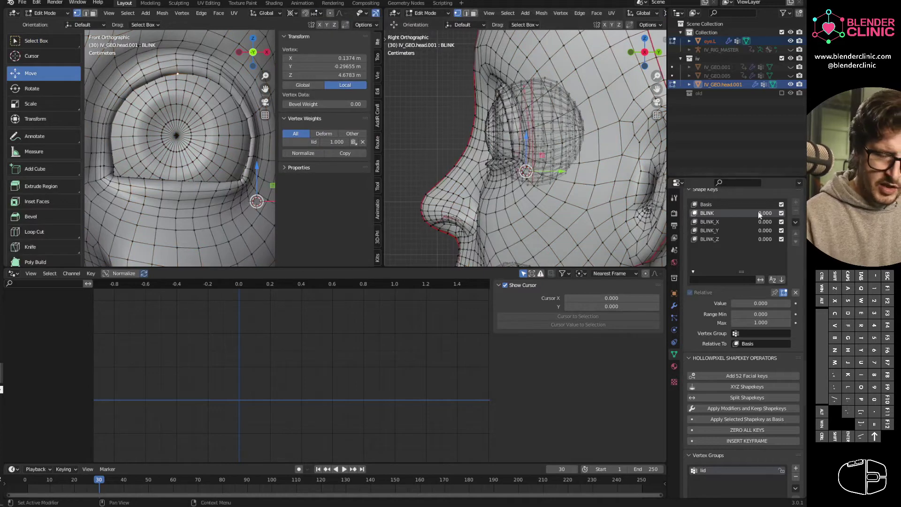
key("a")
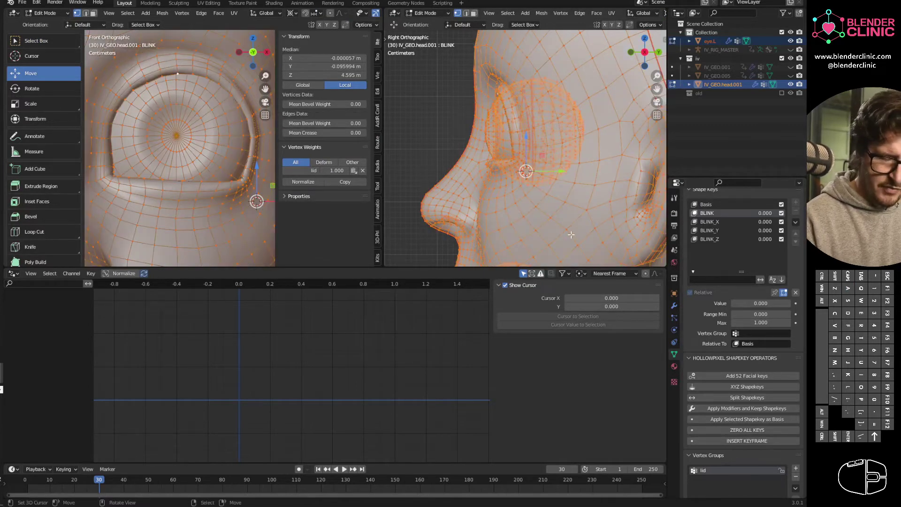
Return to Object Mode, deselect both objects and select only the head mesh.
key("Tab")
key("alt+a")
key("Tab")
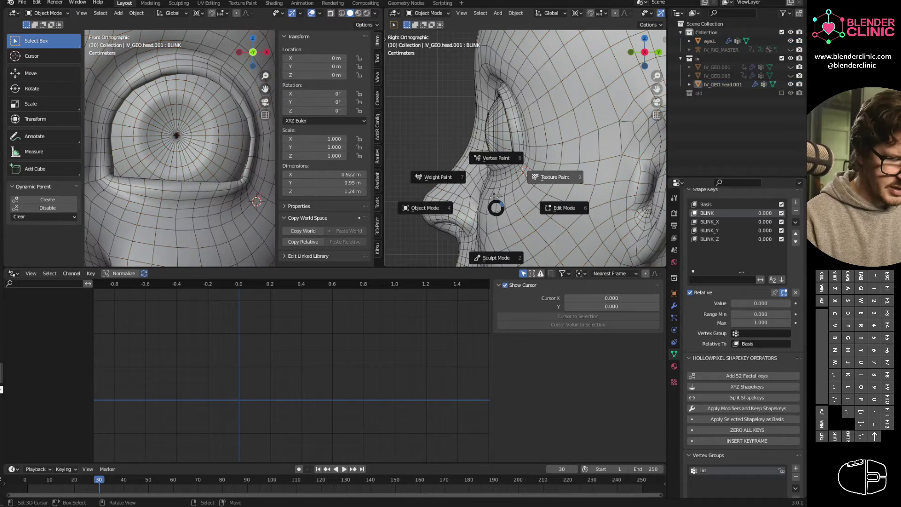
key("9")
key("Tab")
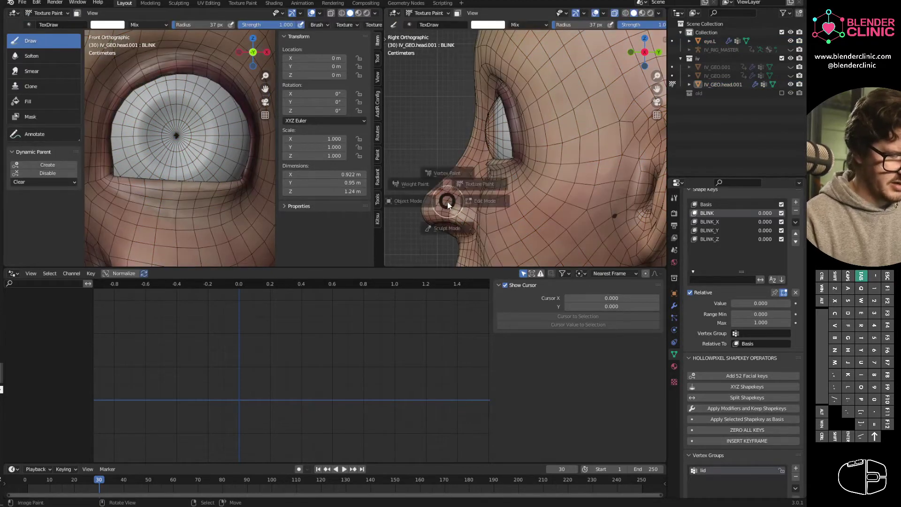
key("4")
left_click(486, 204)
In Edit Mode, reset the head's BLINK shape using Blend from Shape with Basis at 1.000, and return to Object Mode.
key("Tab")
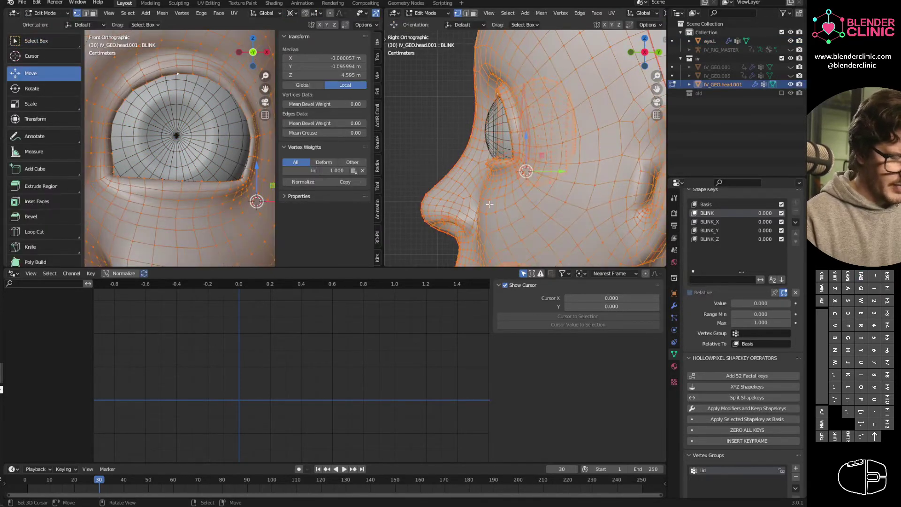
key("Tab")
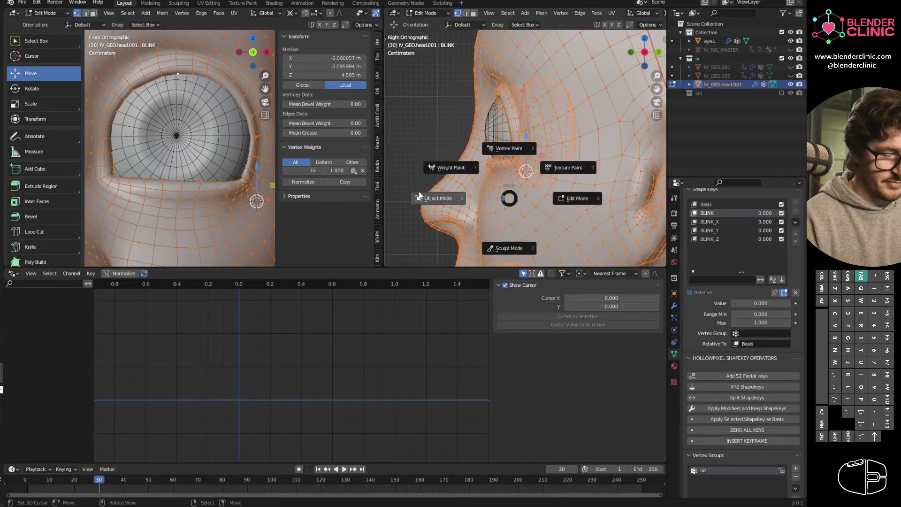
key("4")
key("Tab")
left_click(593, 202)
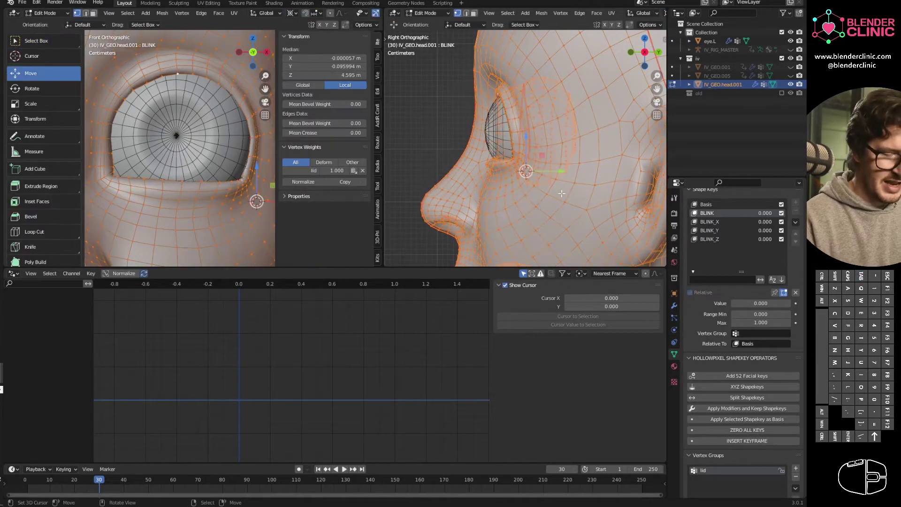
key("F3")
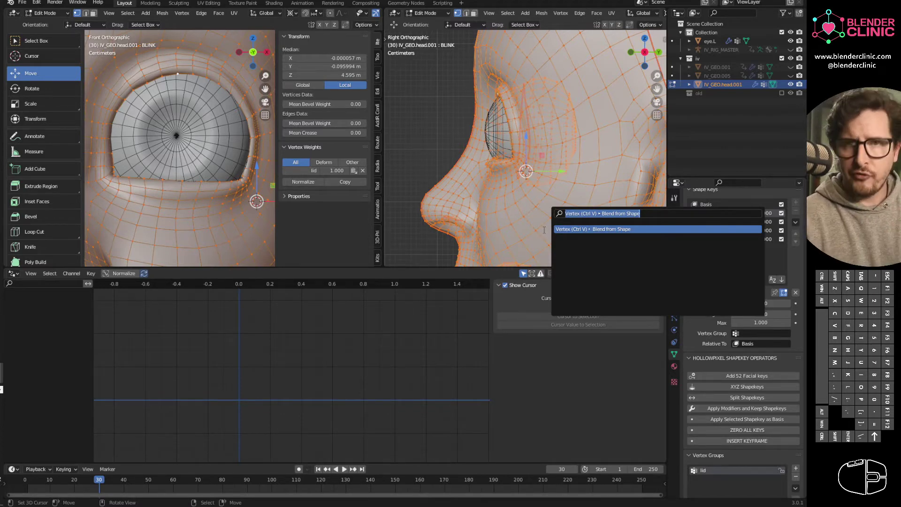
key("Return")
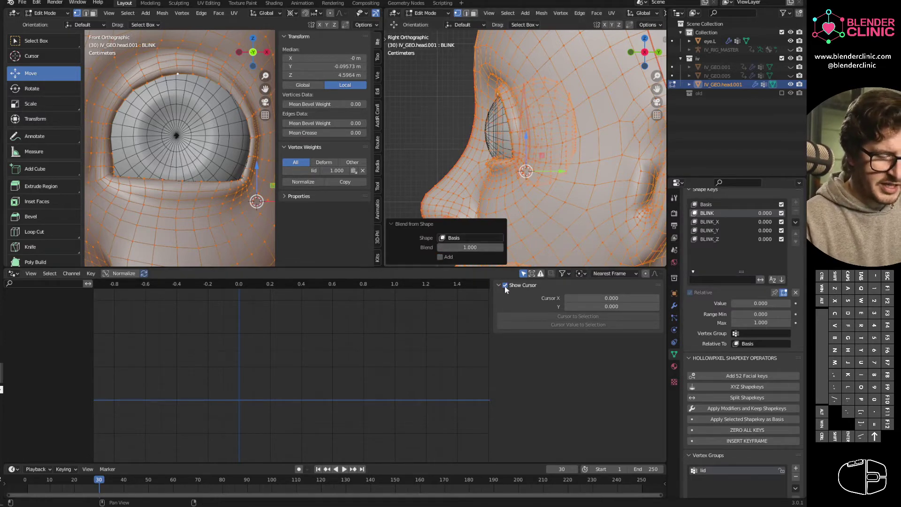
key("Tab")
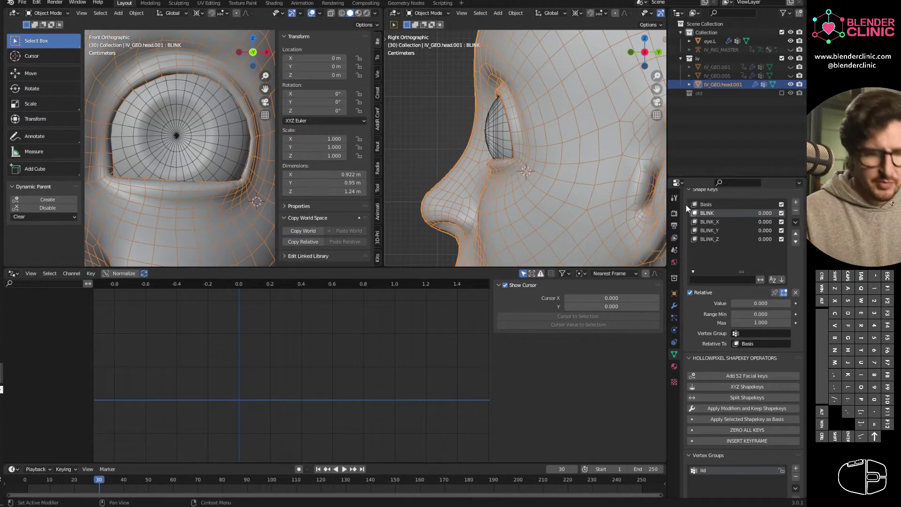
Copy the BLINK shape key's value as a new driver.
left_click(711, 205)
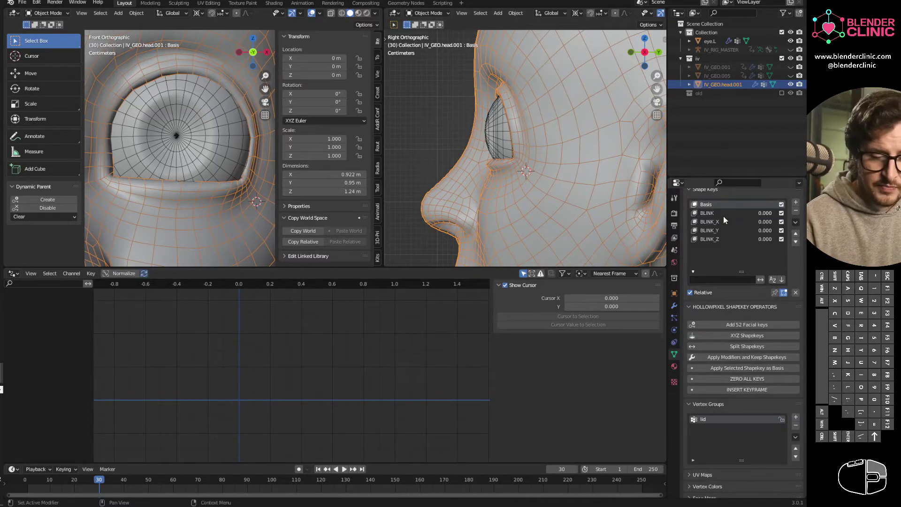
left_click_drag(742, 213, 506, 275)
right_click(775, 211)
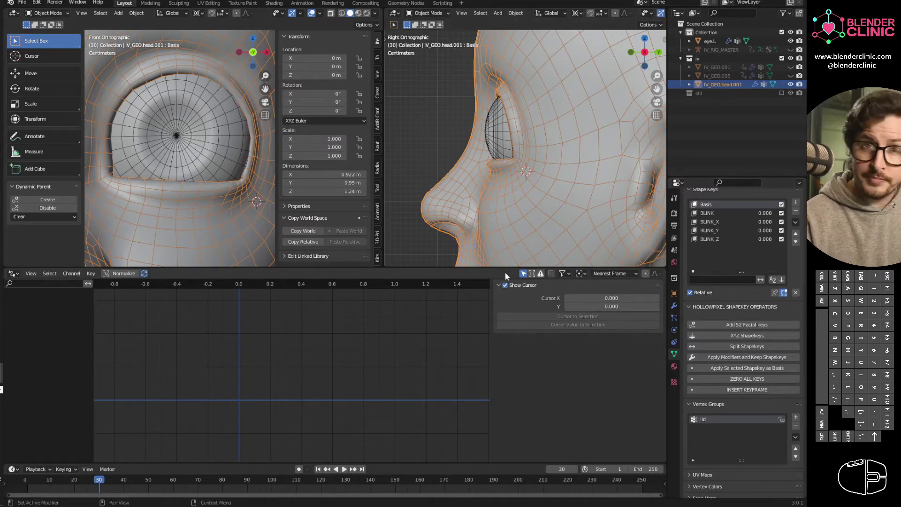
right_click(767, 214)
right_click(768, 214)
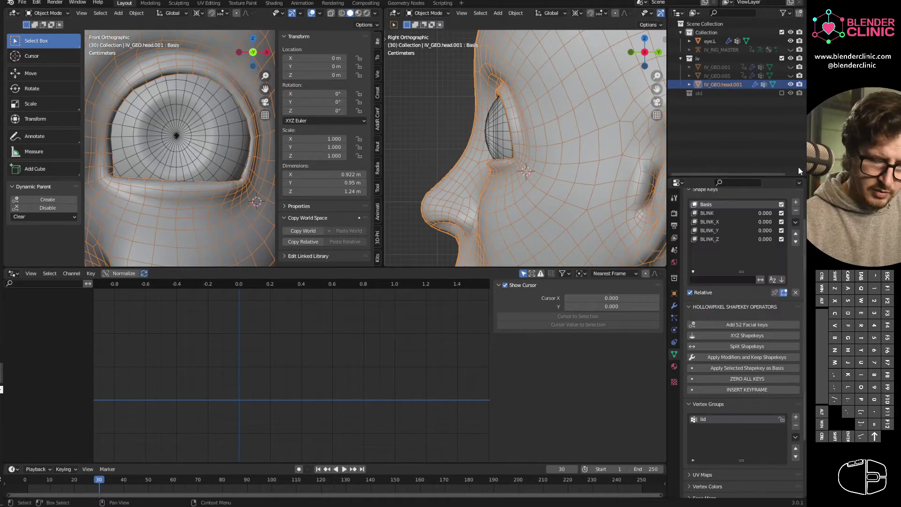
right_click(766, 214)
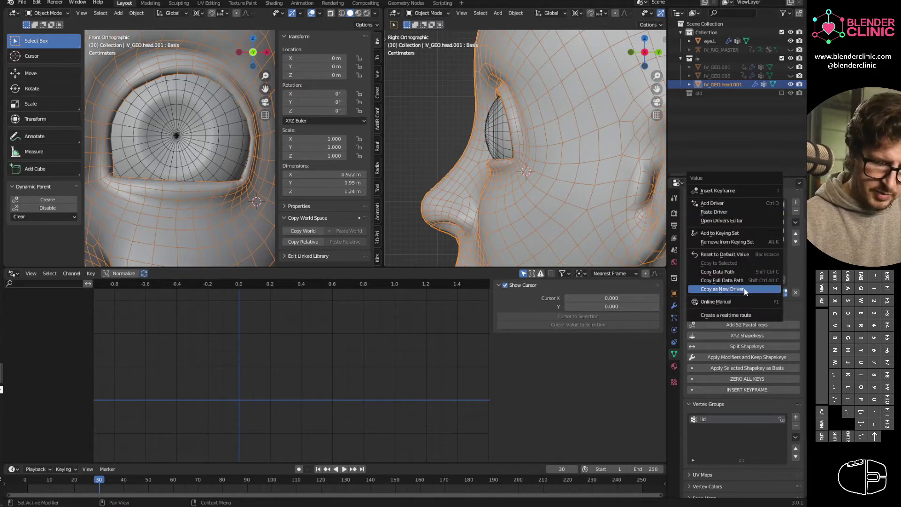
left_click(746, 290)
Paste the copied driver onto the values of BLINK_X, BLINK_Y and BLINK_Z.
right_click(779, 205)
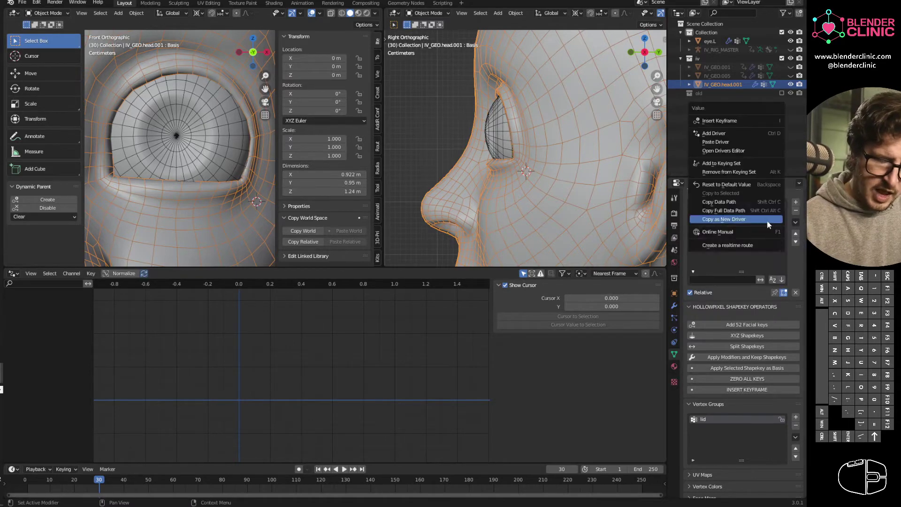
left_click(787, 227)
right_click(772, 238)
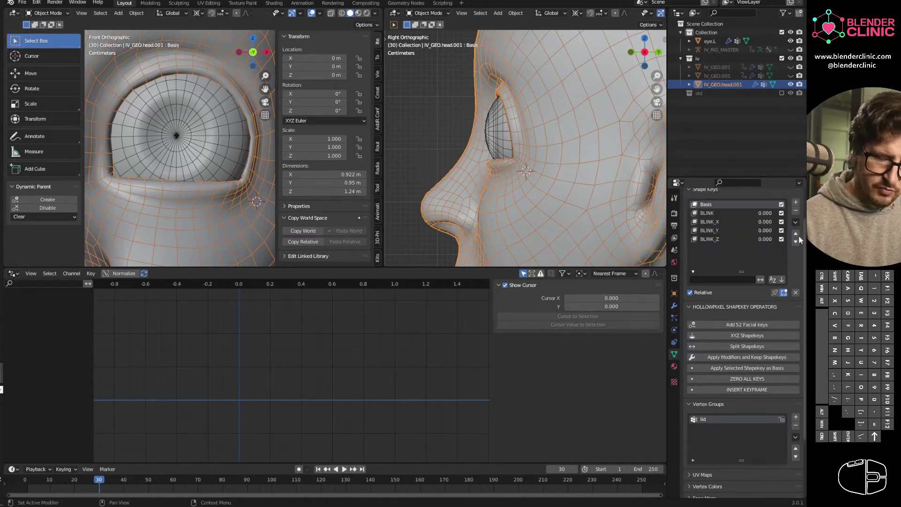
right_click(770, 221)
left_click(744, 145)
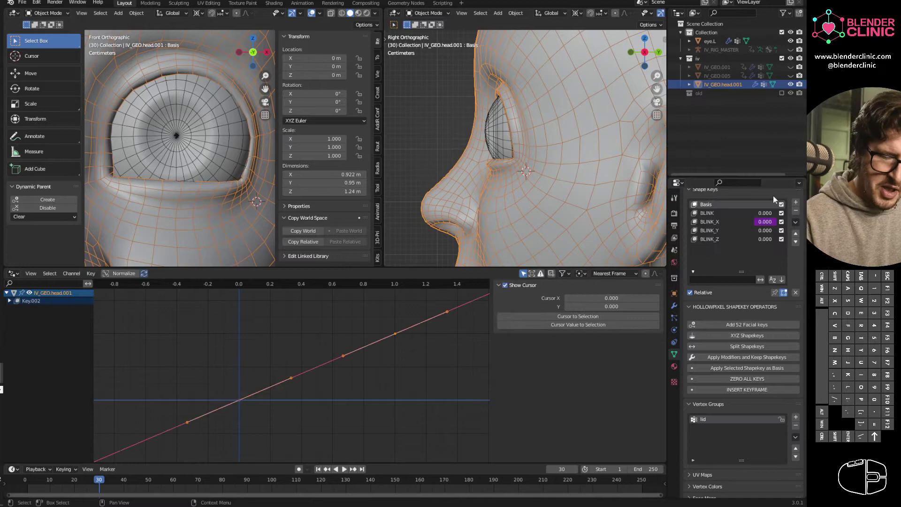
right_click(768, 229)
right_click(766, 230)
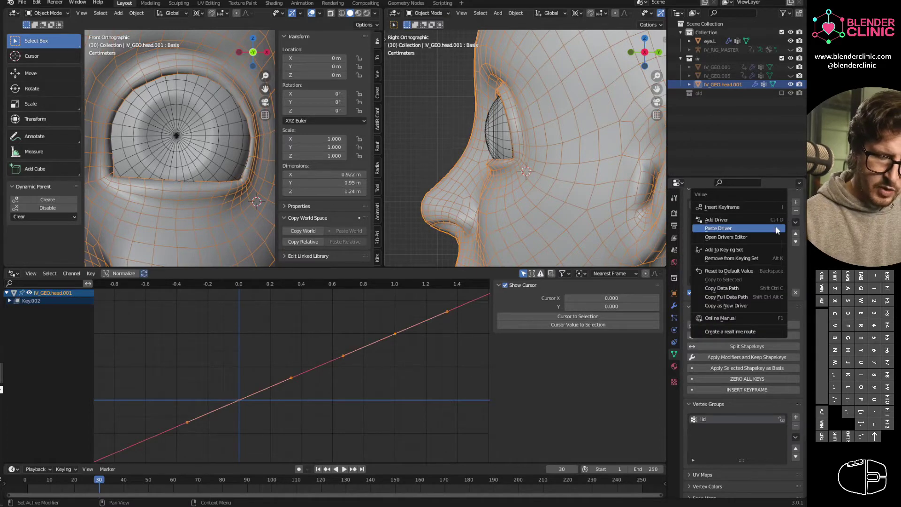
left_click(766, 232)
right_click(767, 243)
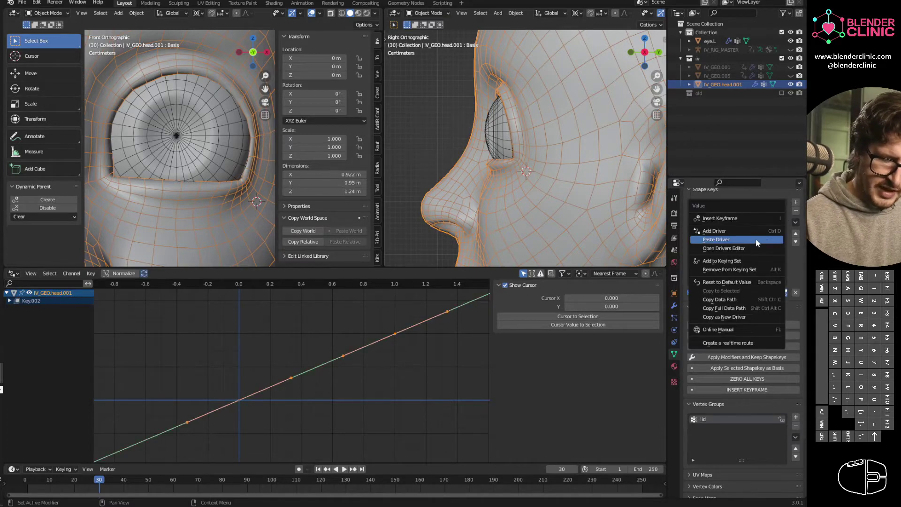
left_click(757, 241)
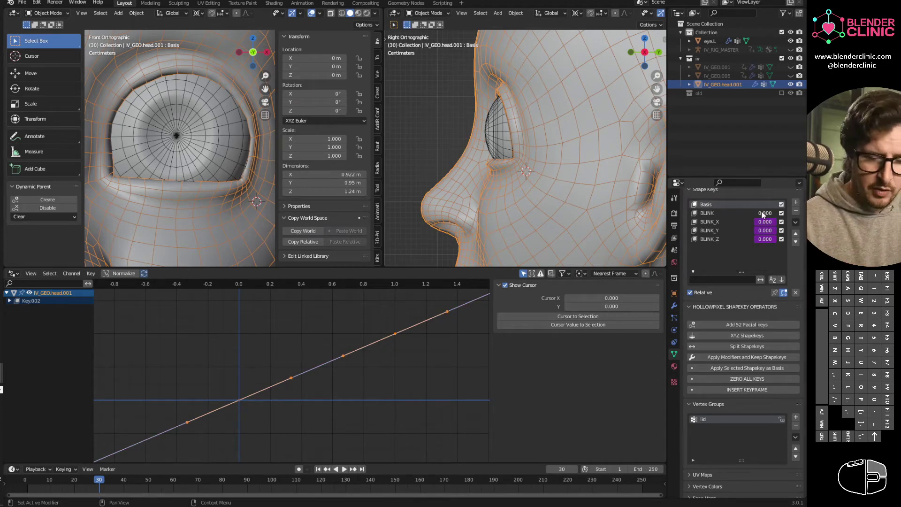
Test the driven axis keys by raising BLINK to 1.000 and returning it to 0.
left_click_drag(763, 213, 798, 214)
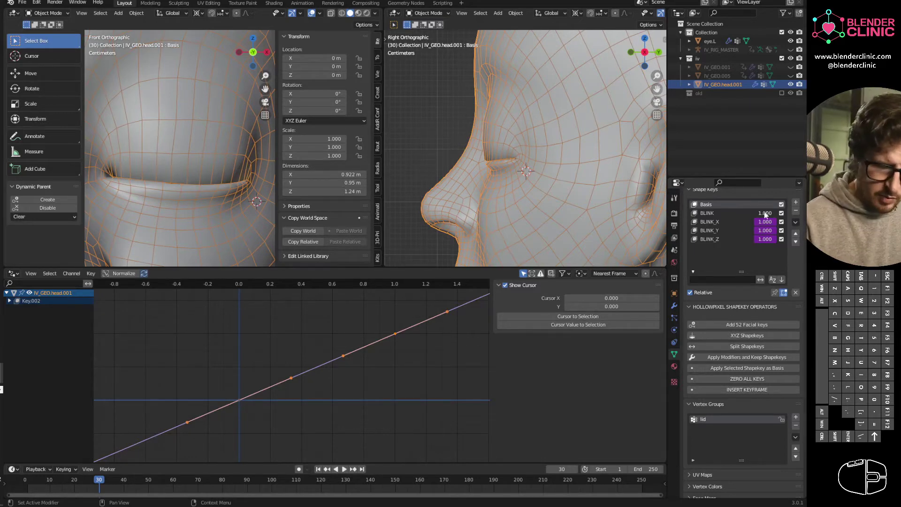
left_click_drag(765, 213, 640, 232)
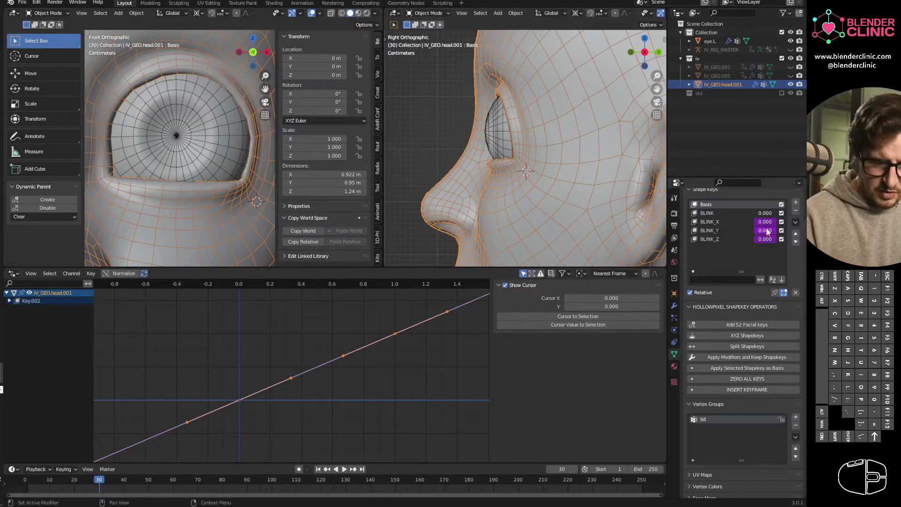
Set the BLINK shape key's value to 0.5 so the eyelid is half closed.
left_click(760, 214)
type("0.0")
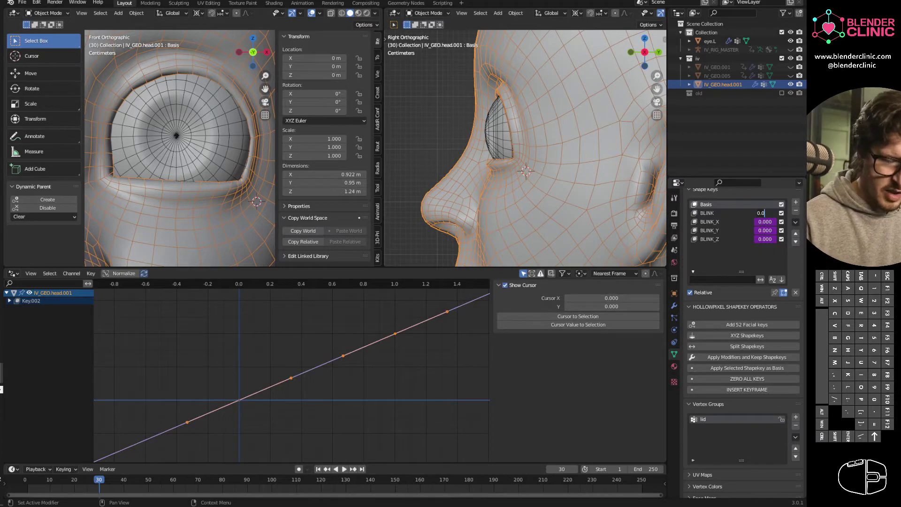
type("55556")
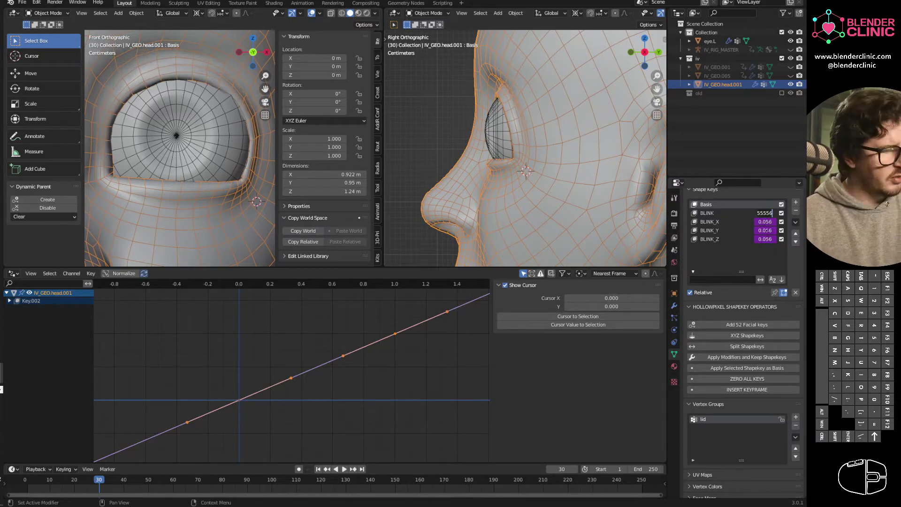
type("0.5")
key("Return")
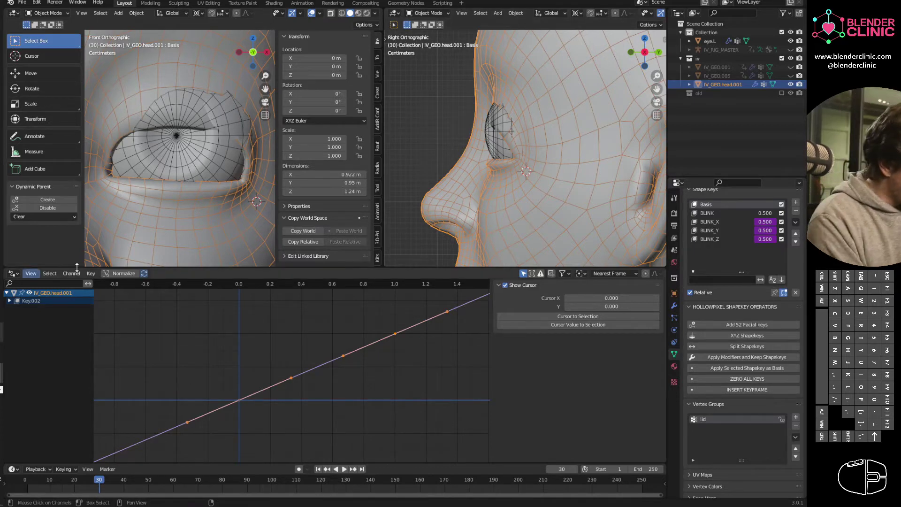
Display the driver curves, expand Key.002, hide the BLINK_X and BLINK_Z curves, and select the BLINK_Y curve for editing.
left_click(12, 275)
left_click(149, 325)
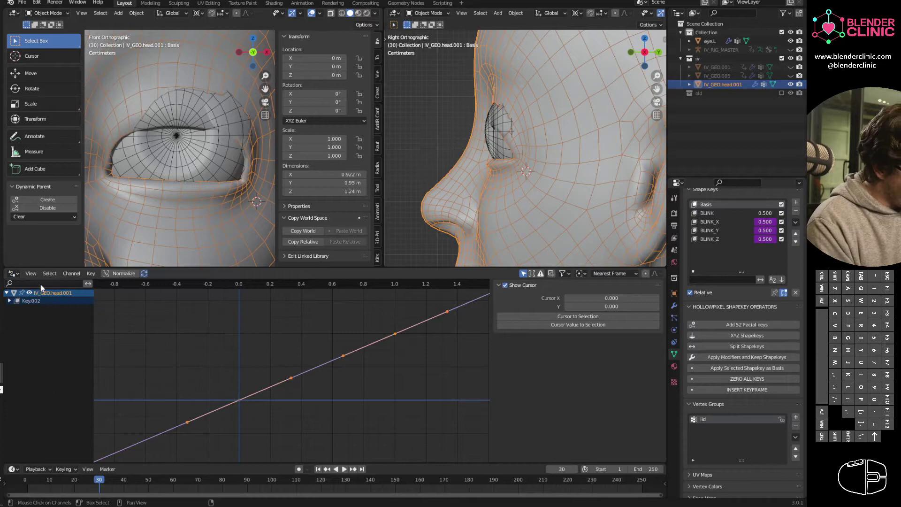
left_click(10, 301)
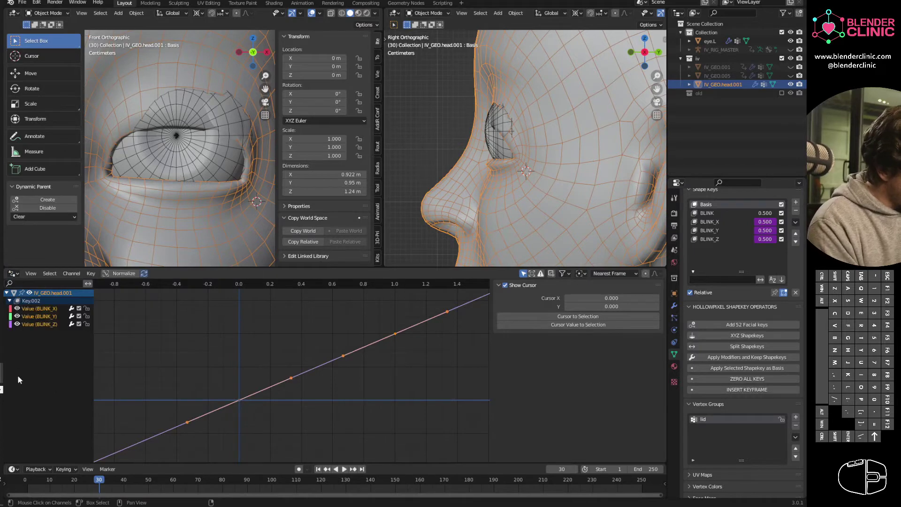
left_click(40, 310)
left_click(16, 309)
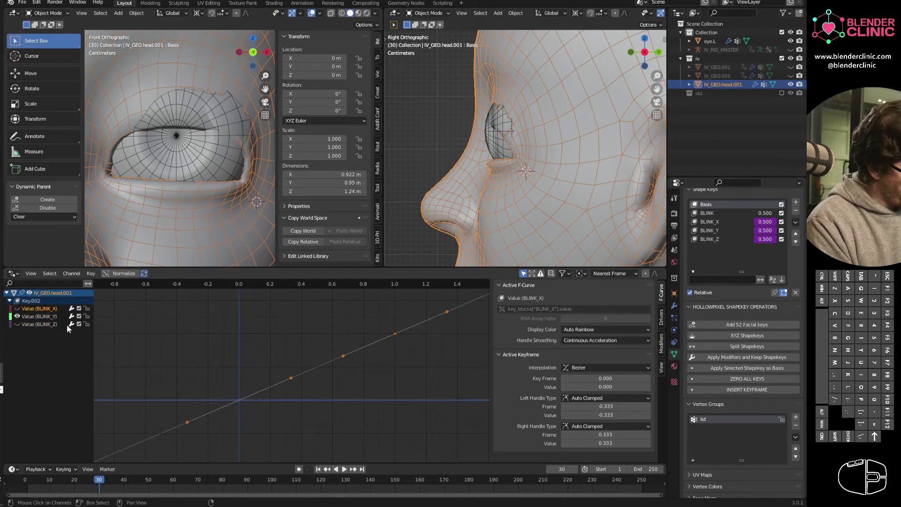
left_click(34, 316)
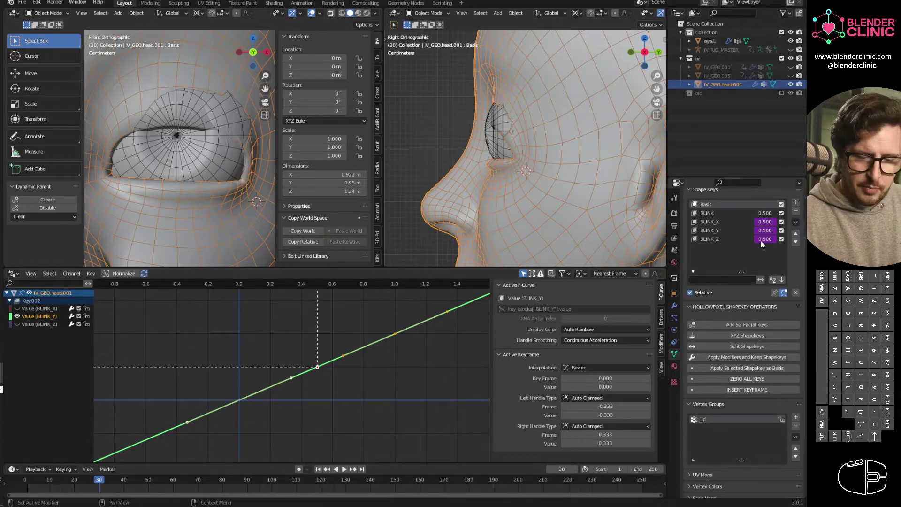
Raise the right handle of BLINK_Y's first keyframe to about (0.331, 0.982), then test BLINK at 1.0 and return it to 0.5.
left_click_drag(291, 379, 314, 319)
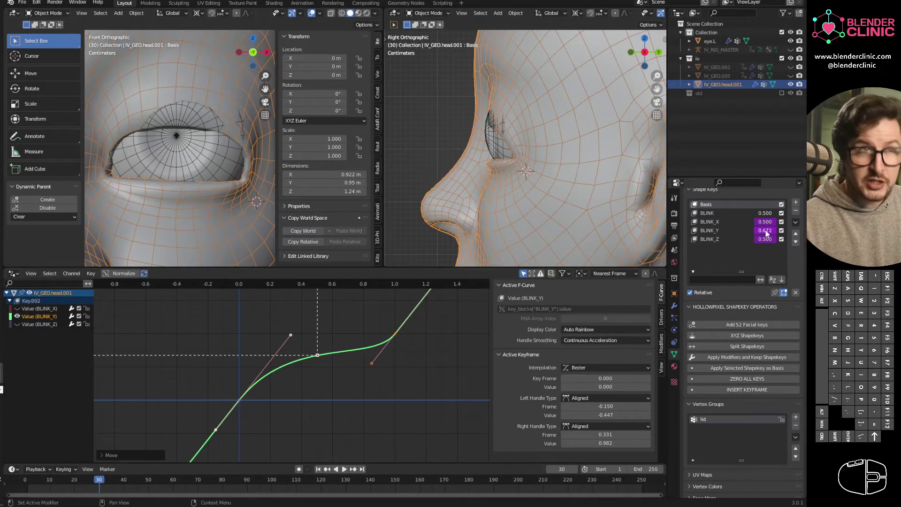
left_click(313, 284)
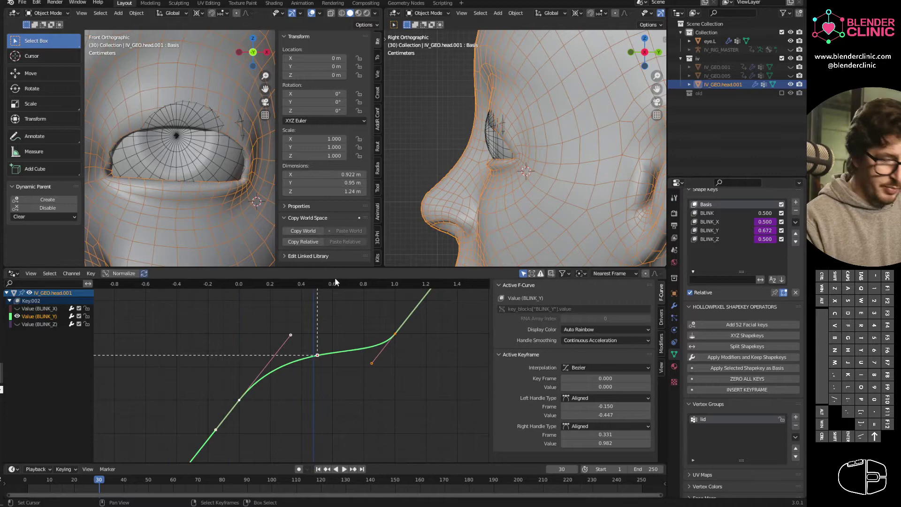
left_click(781, 204)
left_click_drag(766, 213, 803, 213)
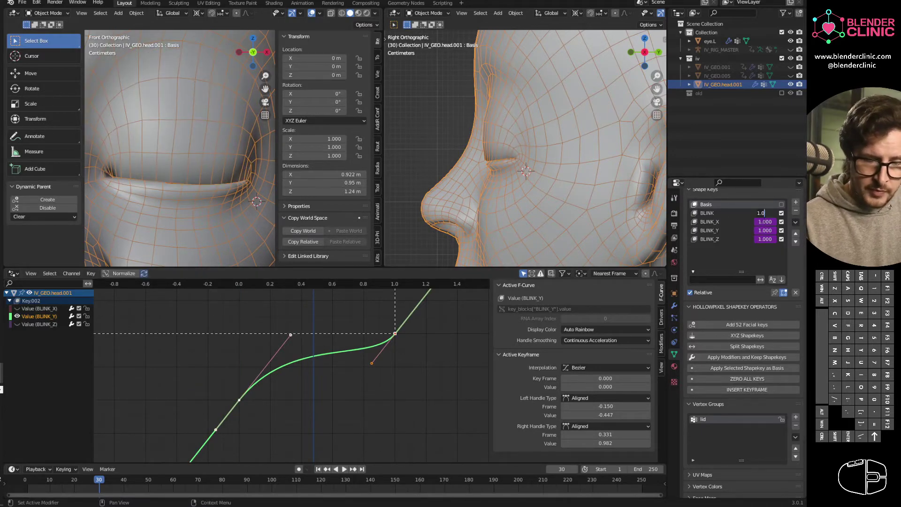
type(".5")
key("Return")
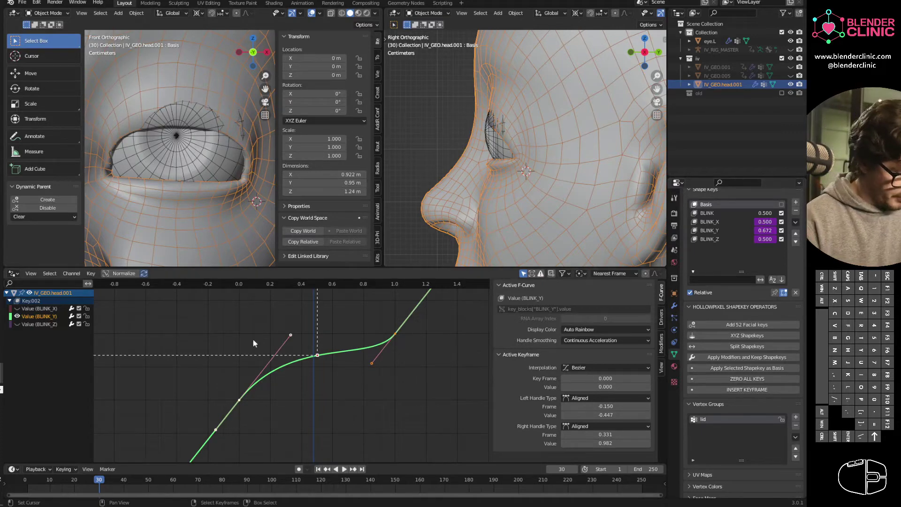
Steepen BLINK_Y's curve at its start keyframe and lift the end keyframe's left handle to about (0.763, 1.313).
left_click(721, 231)
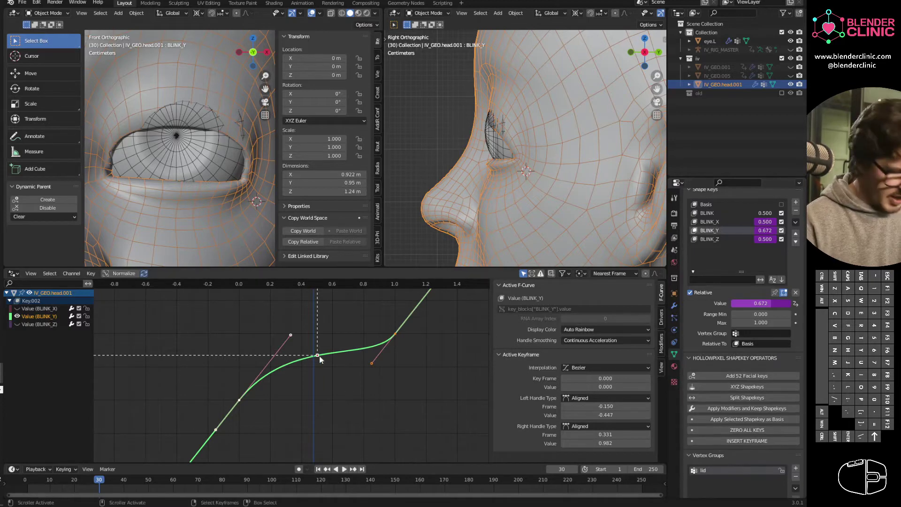
key("g")
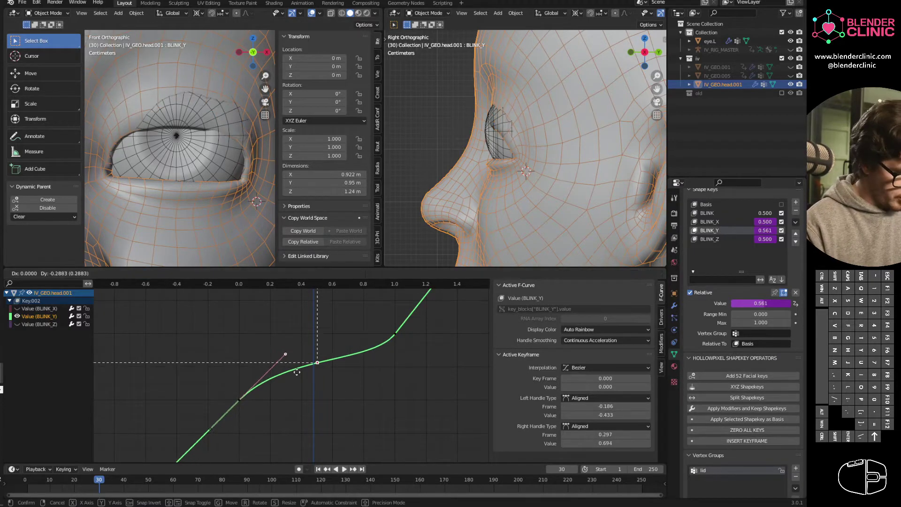
left_click(277, 327)
left_click(393, 336)
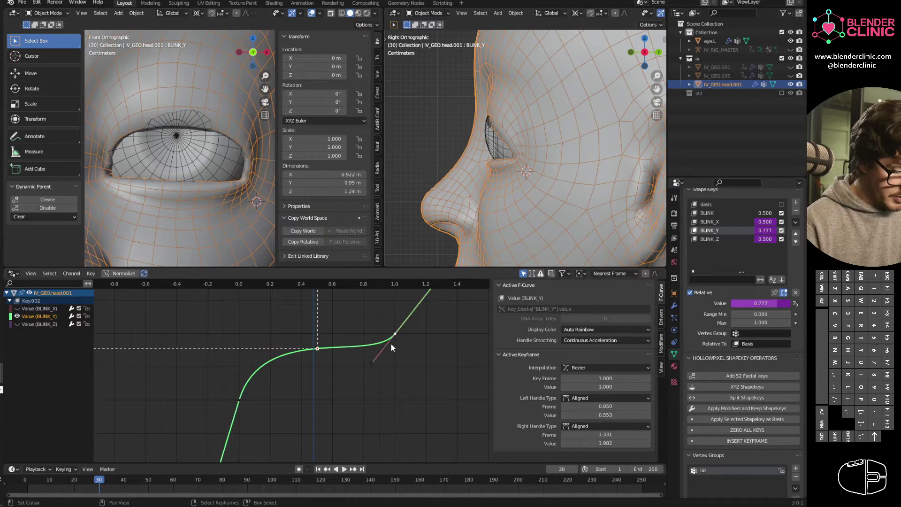
left_click_drag(373, 363, 340, 315)
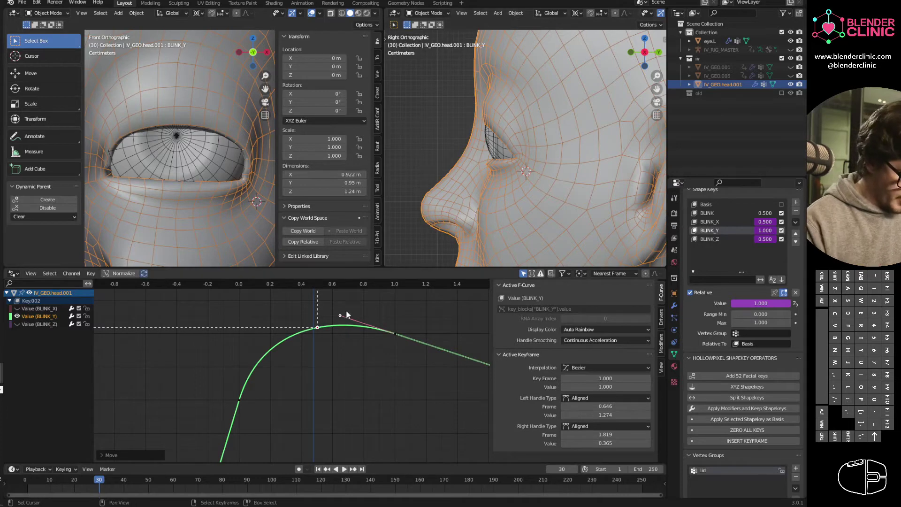
key("g")
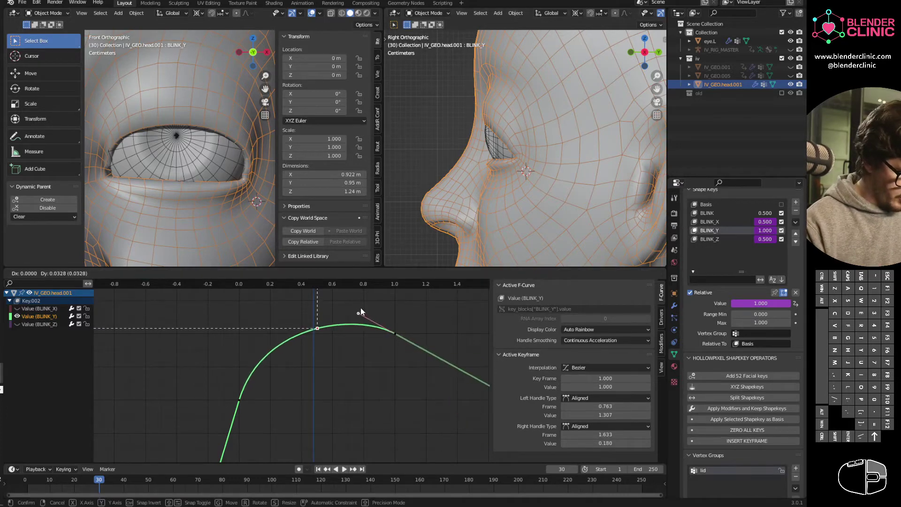
left_click(357, 308)
Refine BLINK_Y's start handle to about (0.097, 1.120), set BLINK to 0.667, and move the end keyframe's left handle to about (0.738, 1.379).
left_click(240, 399)
key("g")
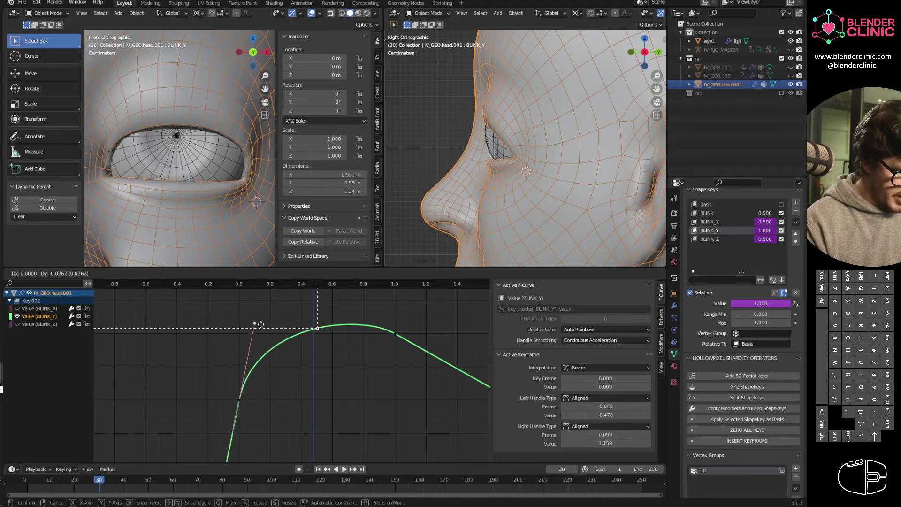
left_click(261, 326)
mouse_move(765, 216)
left_mouse_down()
mouse_move(746, 214)
mouse_move(779, 216)
mouse_move(758, 215)
mouse_move(766, 216)
left_mouse_up()
left_click(394, 334)
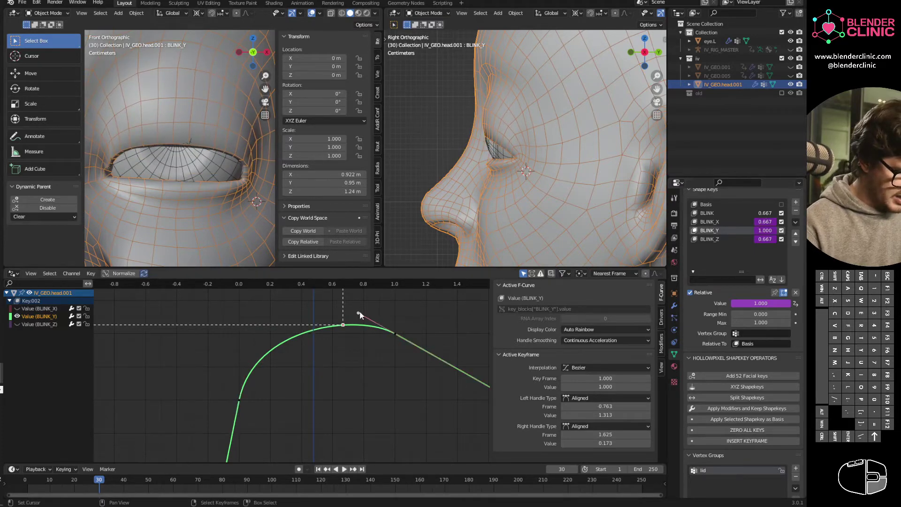
left_click_drag(360, 314, 356, 310)
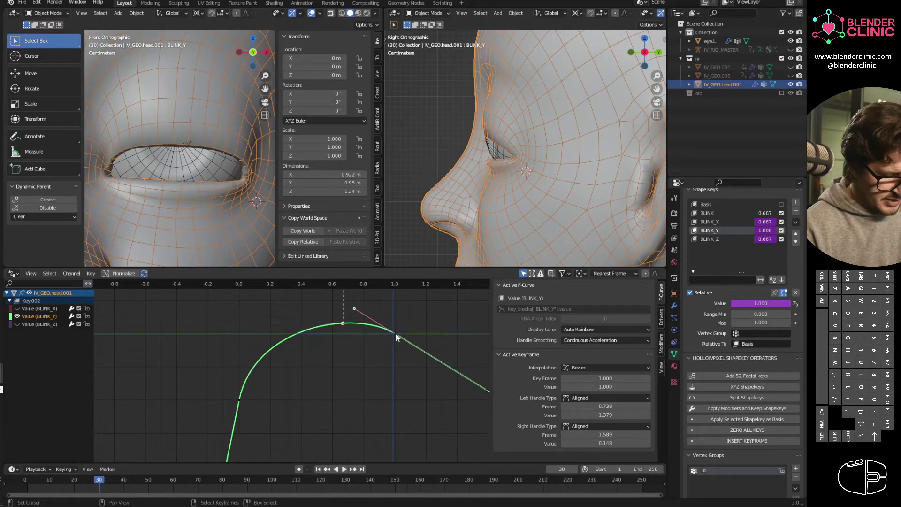
Set the BLINK_Y shape key's maximum range to 1.400.
left_click(395, 334)
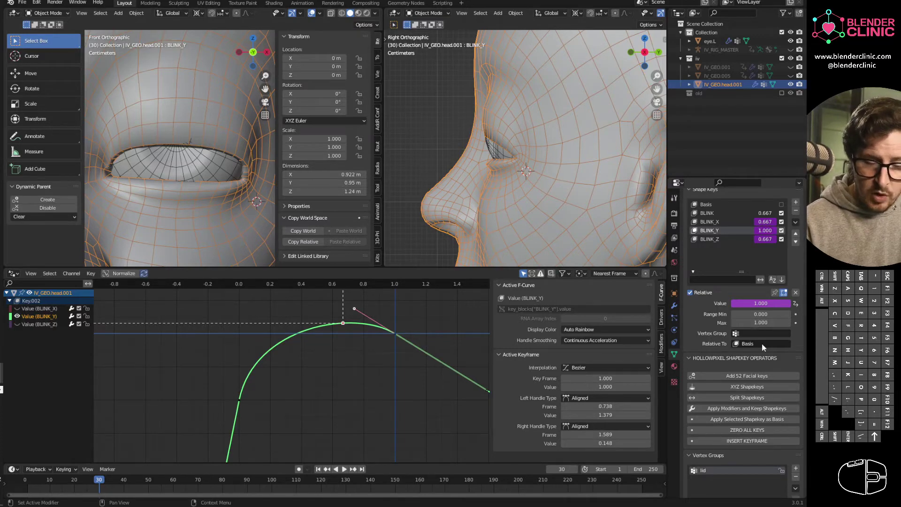
left_click(735, 323)
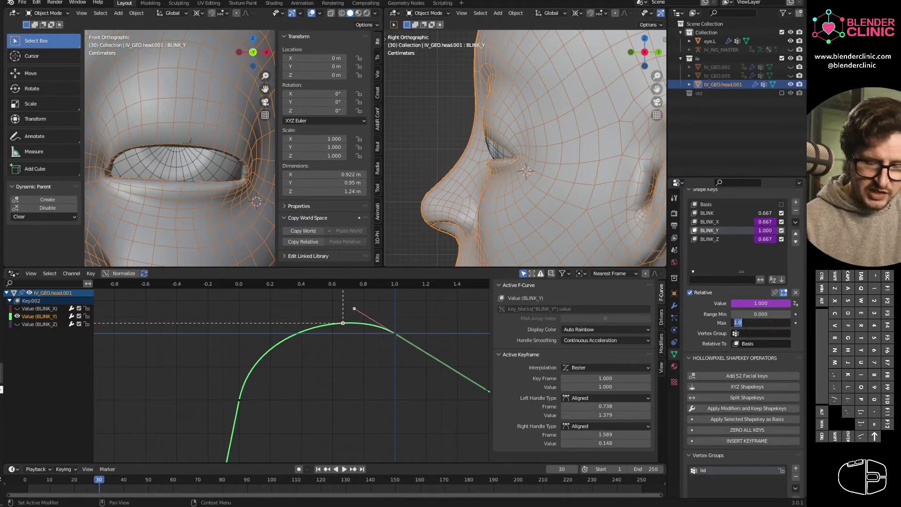
key("Return")
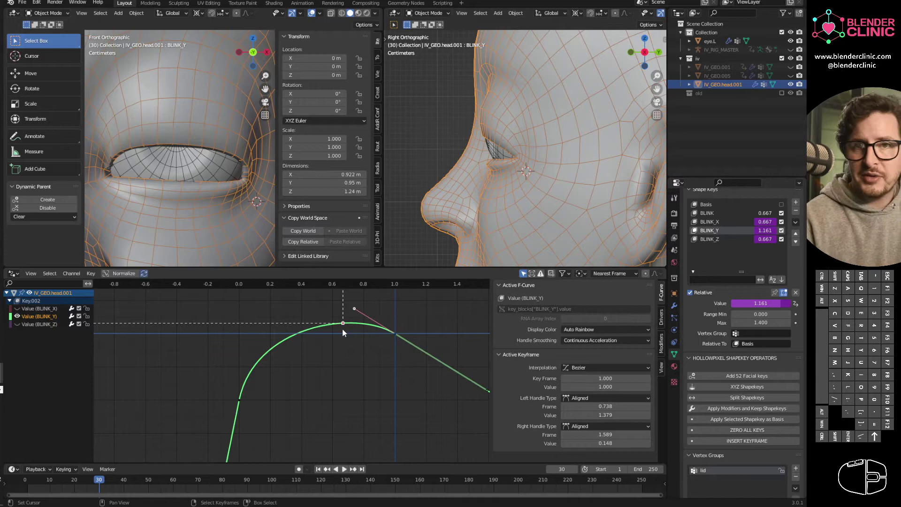
Raise the right handle of BLINK_Y's start keyframe to about (0.105, 1.336), and test the blink by bringing BLINK to 1.000.
left_click(239, 400)
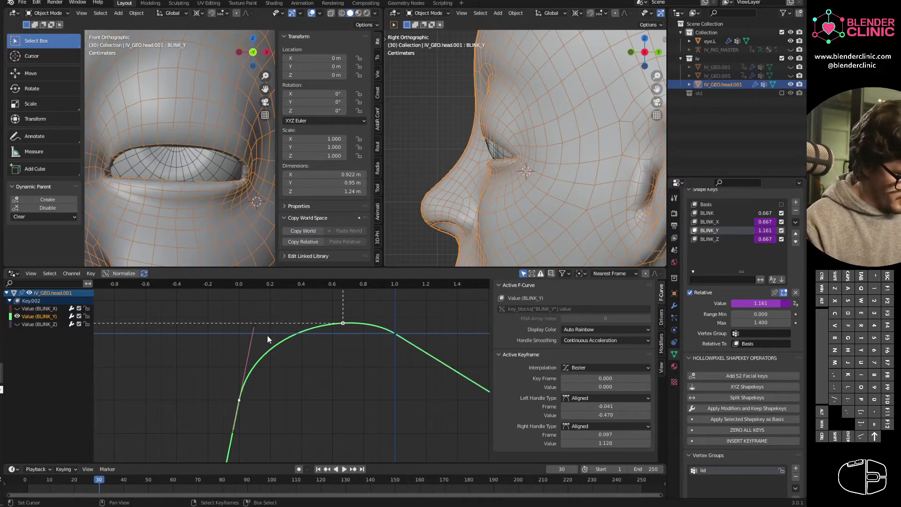
key("g")
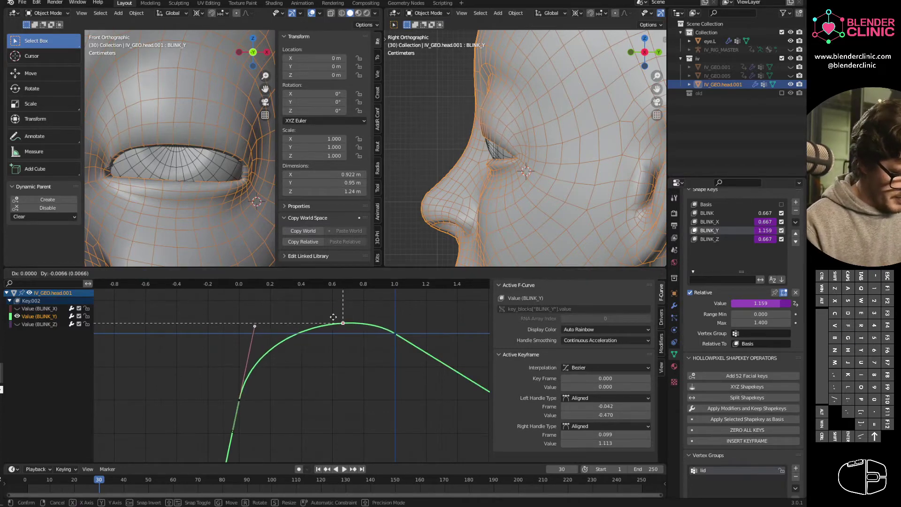
left_click_drag(334, 302, 335, 306)
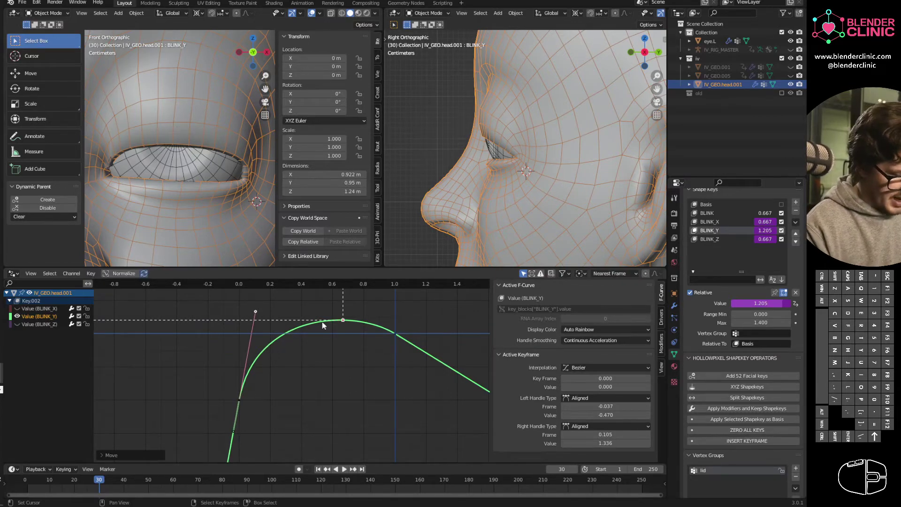
mouse_move(765, 214)
left_mouse_down()
mouse_move(748, 213)
mouse_move(776, 216)
left_mouse_up()
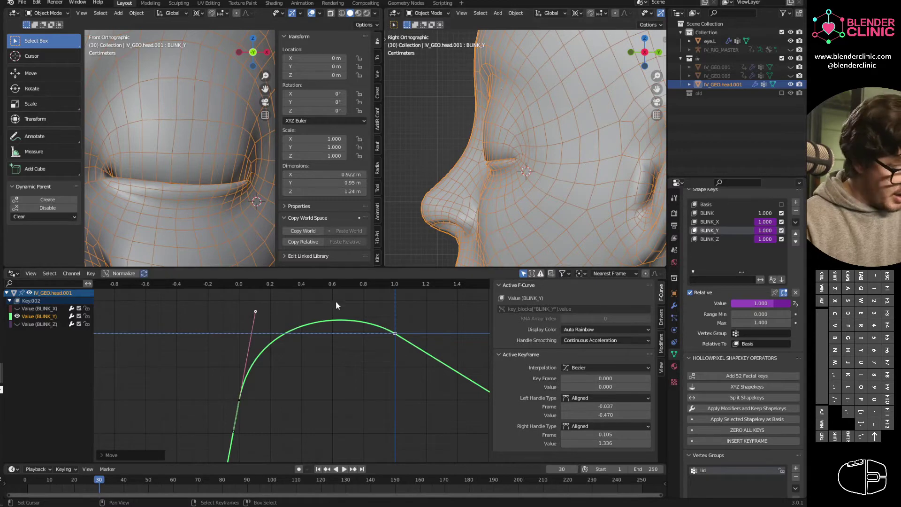
Show the BLINK_X driver curve and, with BLINK at about 0.519, flatten its start keyframe's right handle to about (0.534, 0.006).
left_click(17, 308)
left_click(40, 308)
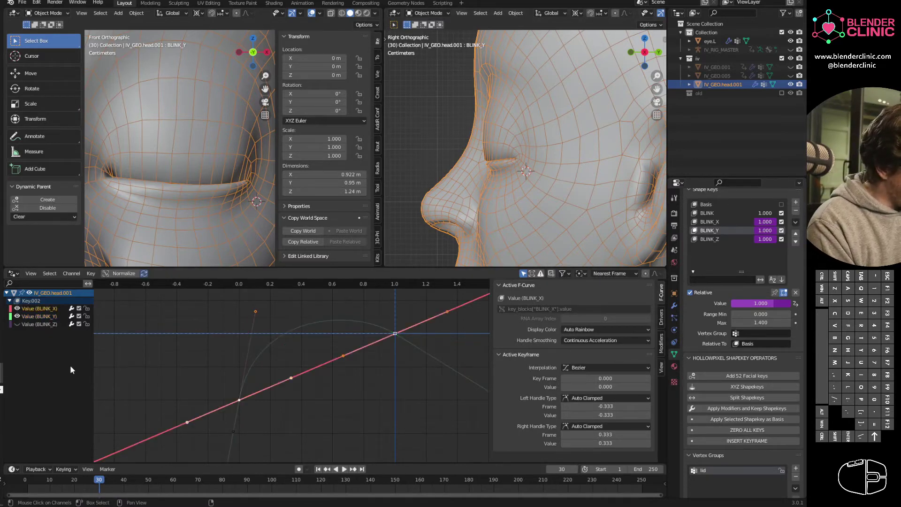
left_click(292, 378)
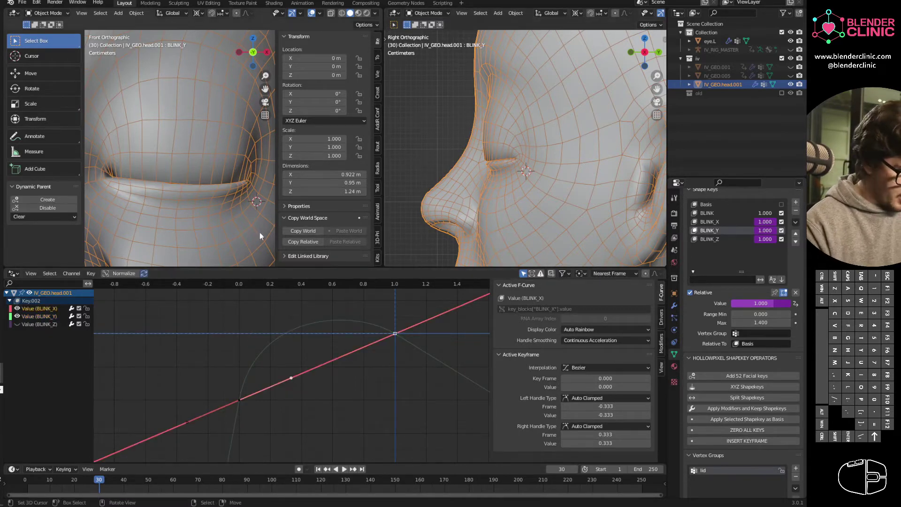
left_click_drag(751, 213, 742, 218)
key("g")
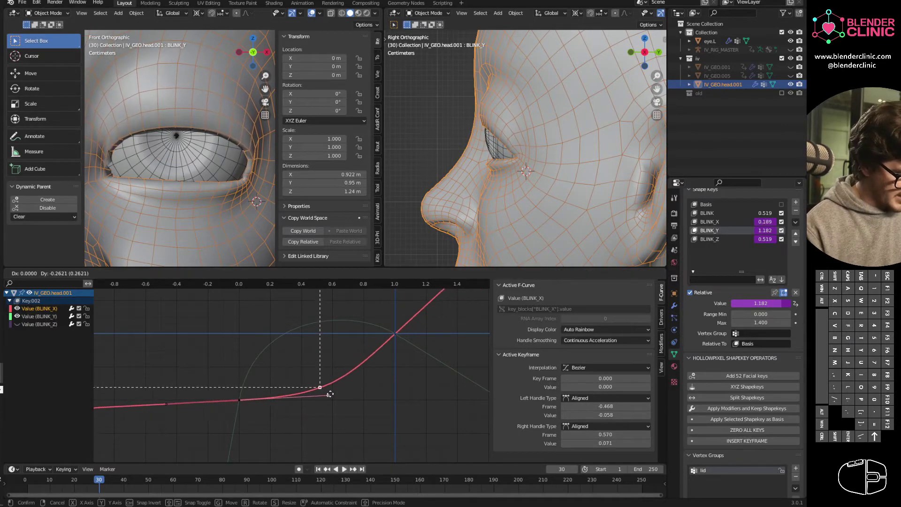
left_click(322, 399)
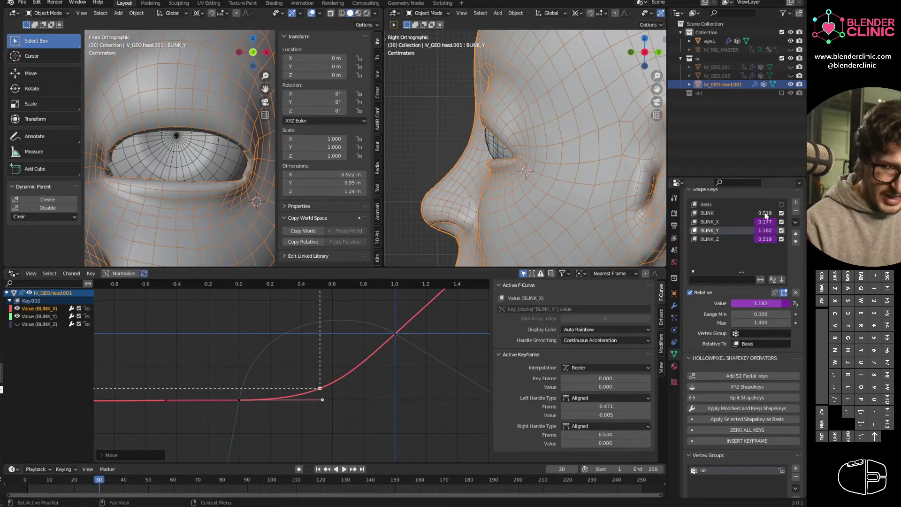
Scrub BLINK down and back up to 1.000 to check the eyelid's motion, and examine the closed lid in side view.
left_click_drag(764, 213, 743, 218)
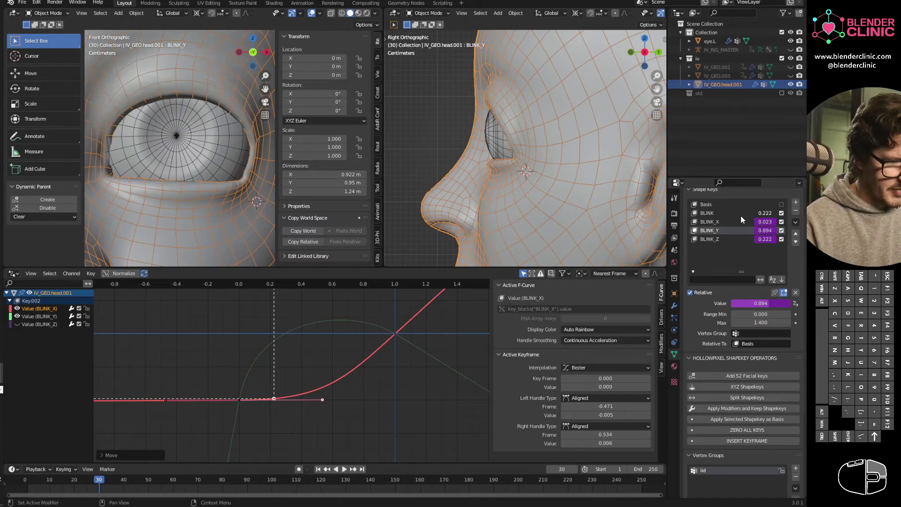
left_click_drag(741, 215, 763, 215)
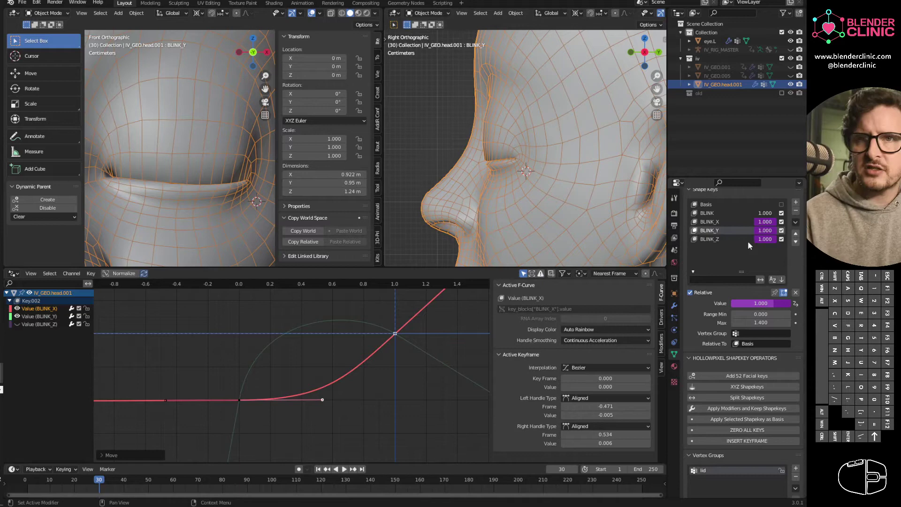
scroll(503, 196, "up", 4)
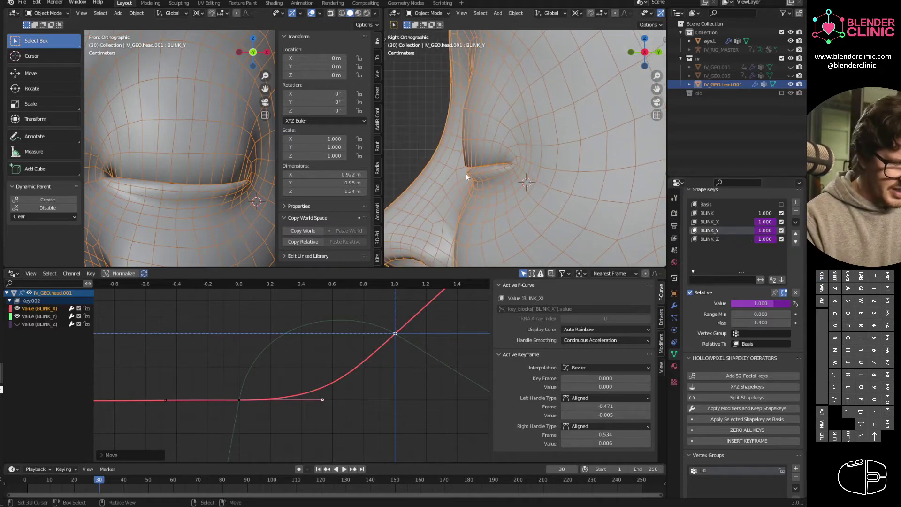
Add a shape key named EXTRA to the head with its value at 1.000.
left_click(795, 203)
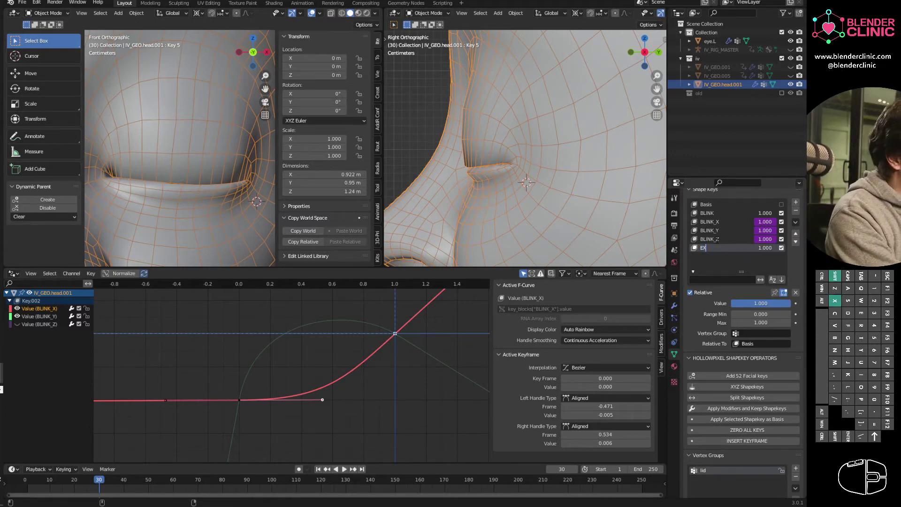
type("A")
key("Return")
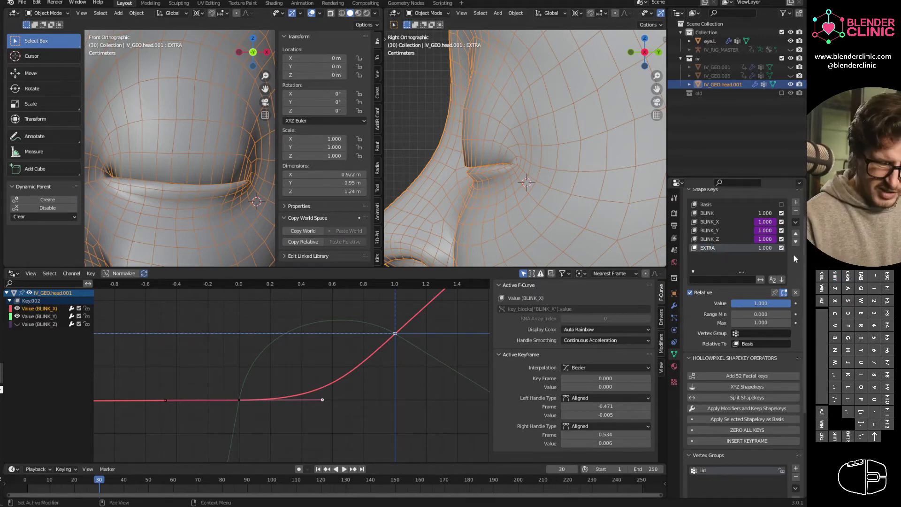
Try to pull the lower lid's rim up to meet the upper lid with the Grab brush in Sculpt Mode.
middle_click_drag(486, 204, 531, 208)
scroll(530, 208, "down", 1)
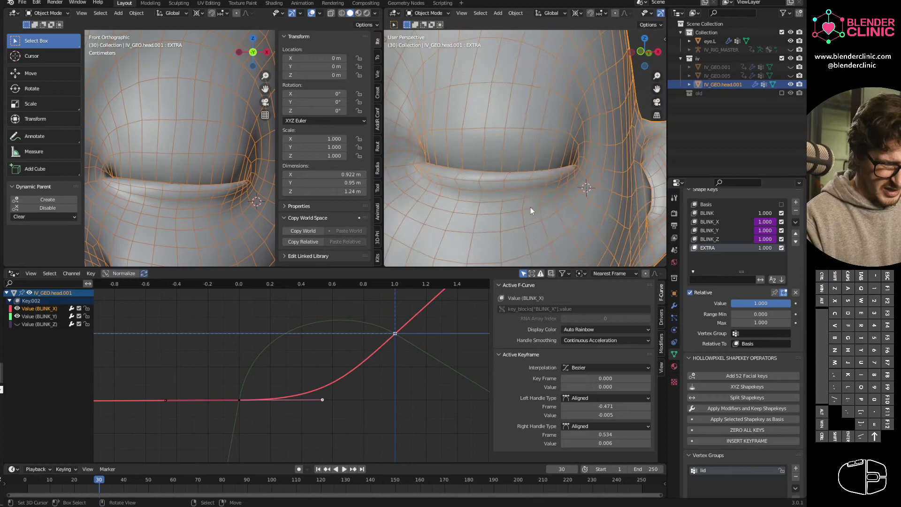
key("ctrl+Tab")
left_click(515, 262)
middle_click_drag(493, 181, 499, 204)
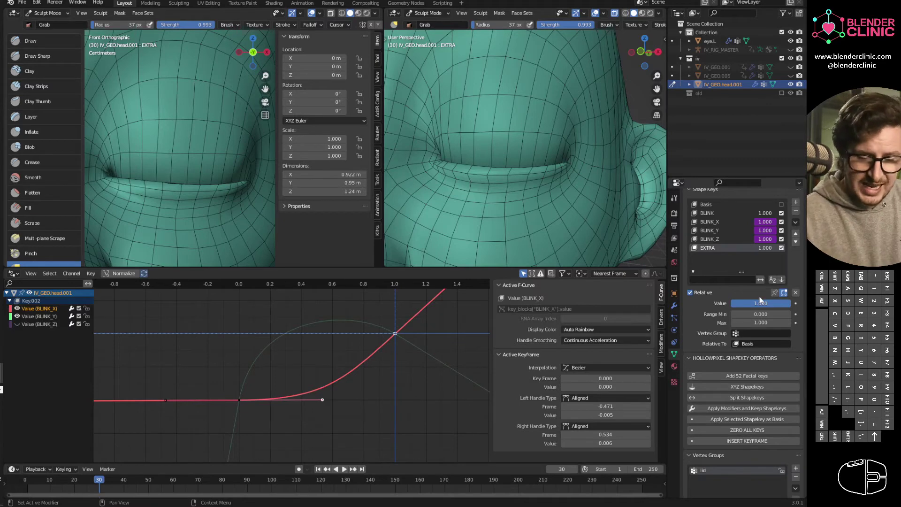
middle_click_drag(501, 179, 480, 183)
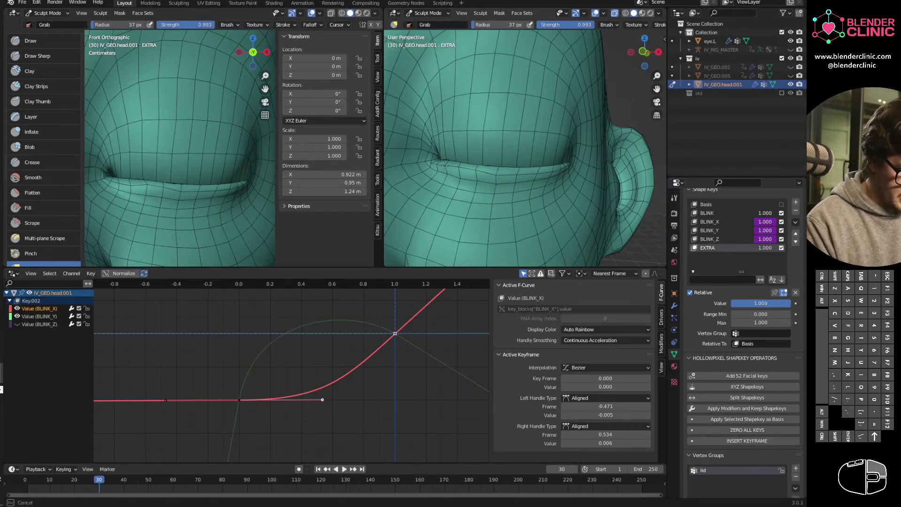
key("ctrl+z")
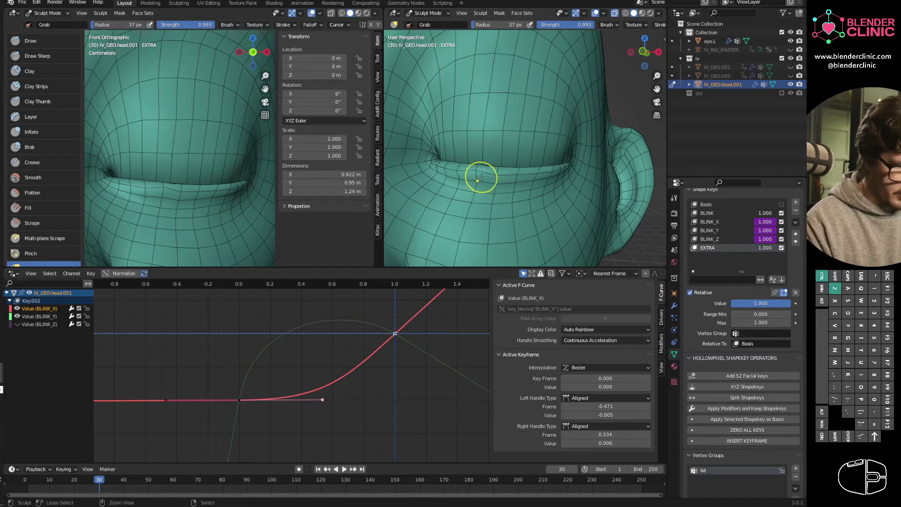
scroll(610, 26, "down", 4)
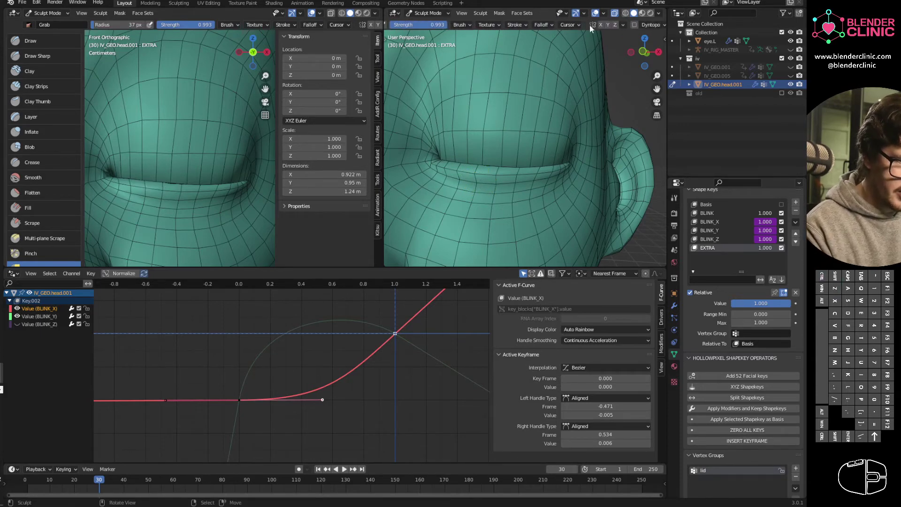
left_click(541, 24)
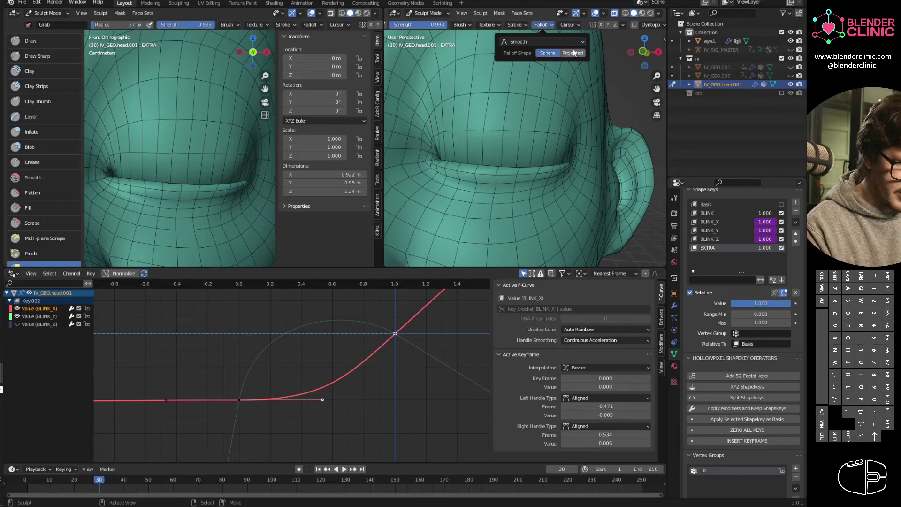
left_click_drag(463, 171, 471, 176)
left_click_drag(466, 176, 452, 173)
left_click_drag(450, 173, 446, 169)
left_click_drag(453, 174, 443, 166)
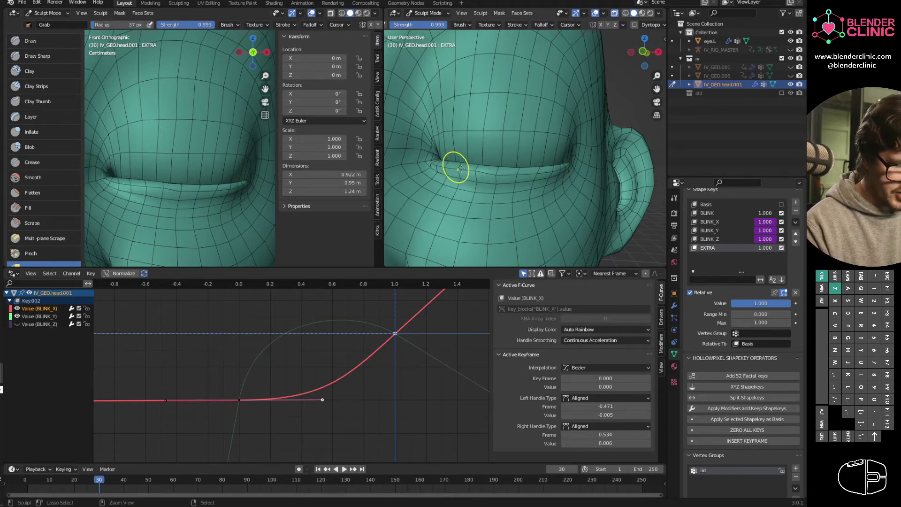
In Edit Mode with X-ray off, move a vertex near the middle of the lower lid's rim slightly upward.
key("ctrl+Tab")
left_click(502, 173)
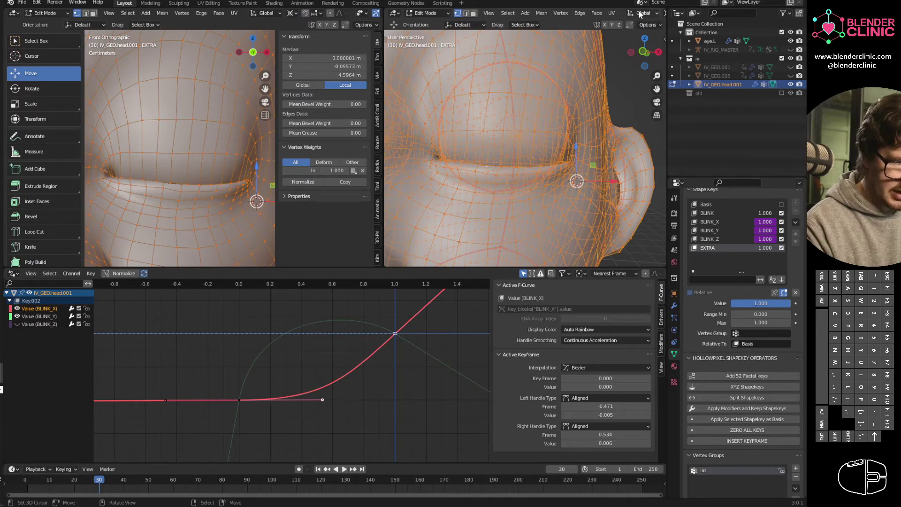
scroll(629, 14, "down", 5)
left_click(618, 13)
scroll(521, 165, "up", 2)
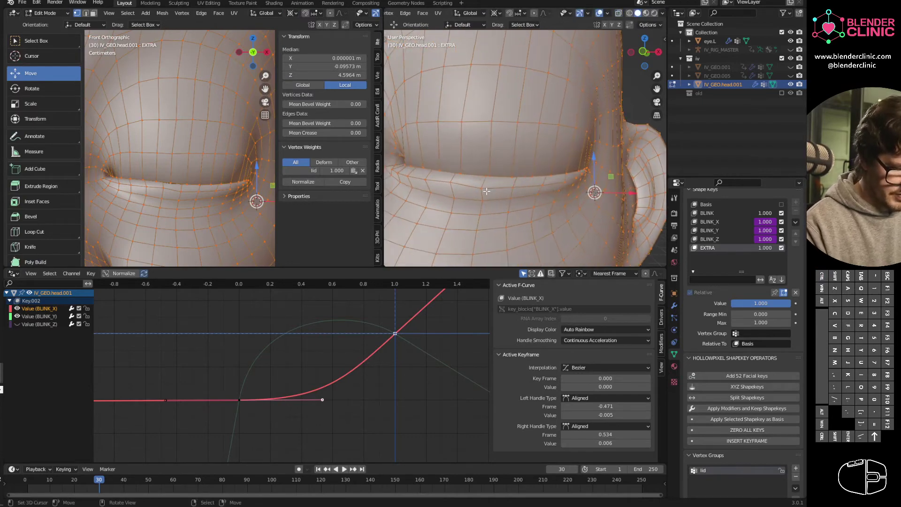
left_click(484, 181)
middle_click_drag(505, 212, 513, 199)
key("g")
left_click(513, 196)
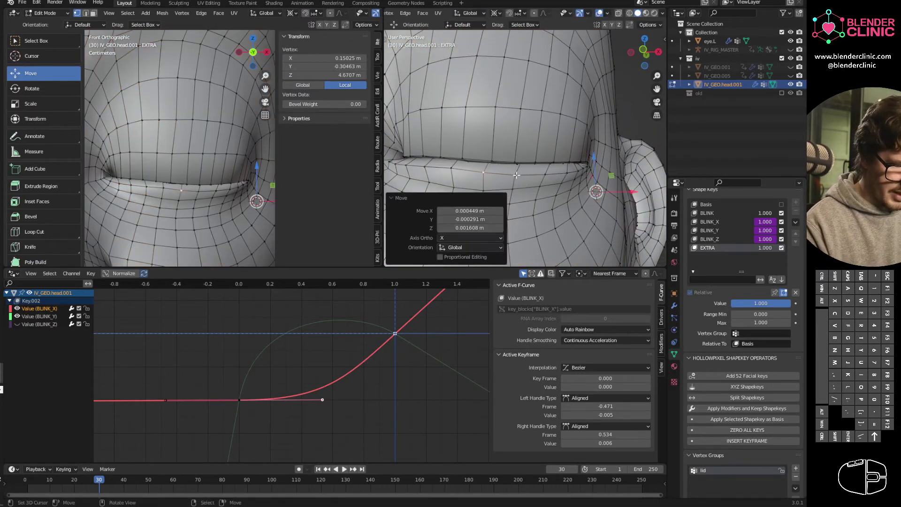
Raise the rim vertices on the lower lid's outer half toward the upper lid, using connected proportional editing with Smooth falloff and size 0.066.
right_click(516, 175)
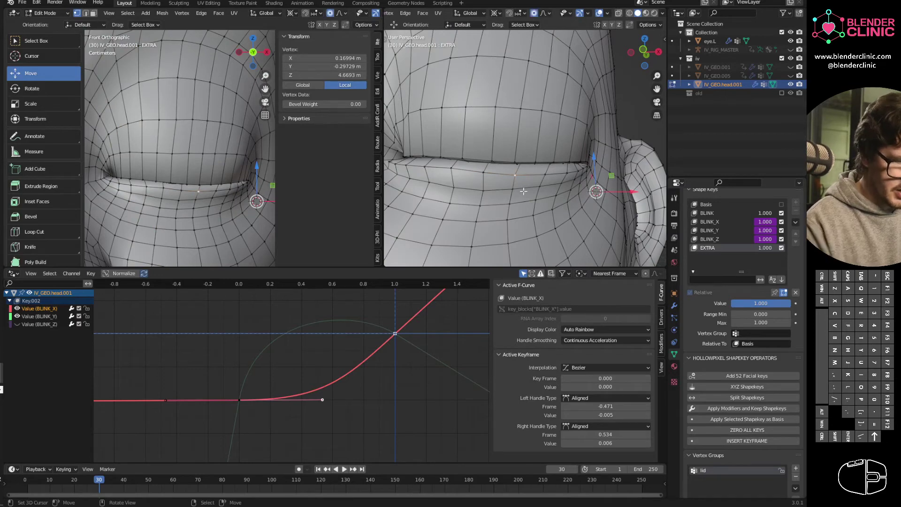
key("g")
left_click(525, 187)
right_click(544, 174)
middle_click_drag(568, 183, 555, 183)
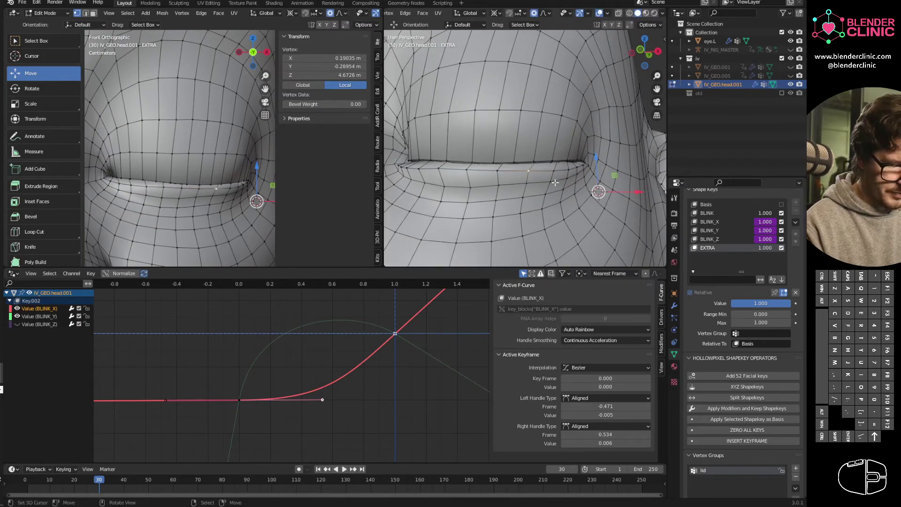
key("g")
key("g")
left_click(567, 173)
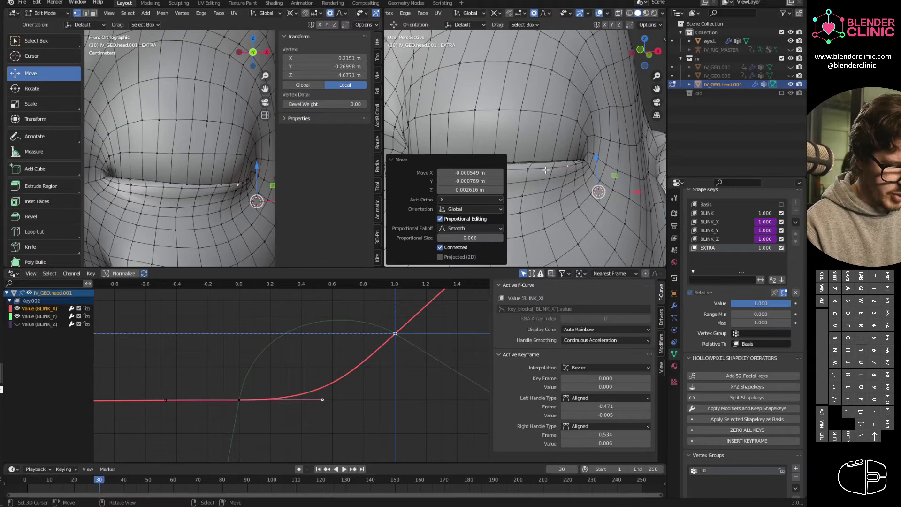
key("g")
left_click(531, 172)
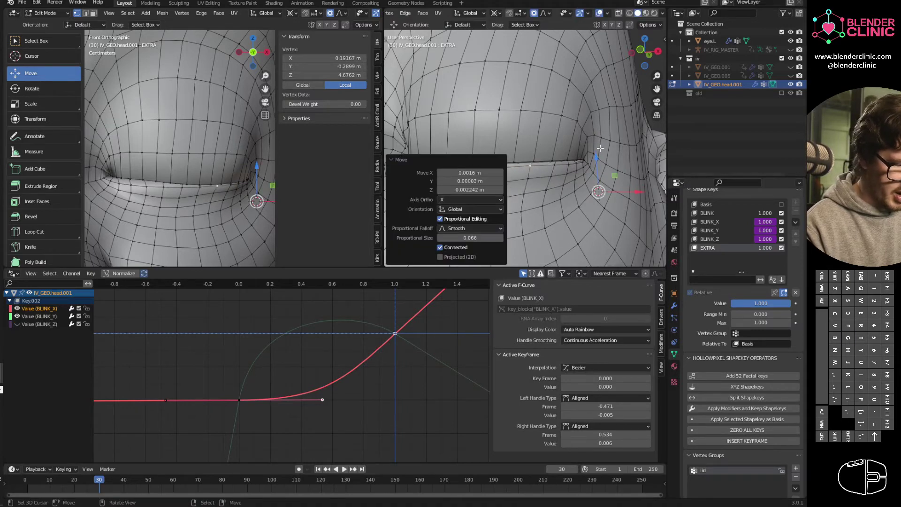
Raise the middle and inner rim vertices of the lower lid to close the gap toward the inner eye corner.
middle_click_drag(601, 148, 718, 140, "shift")
right_click(576, 159)
key("g")
left_click(573, 161)
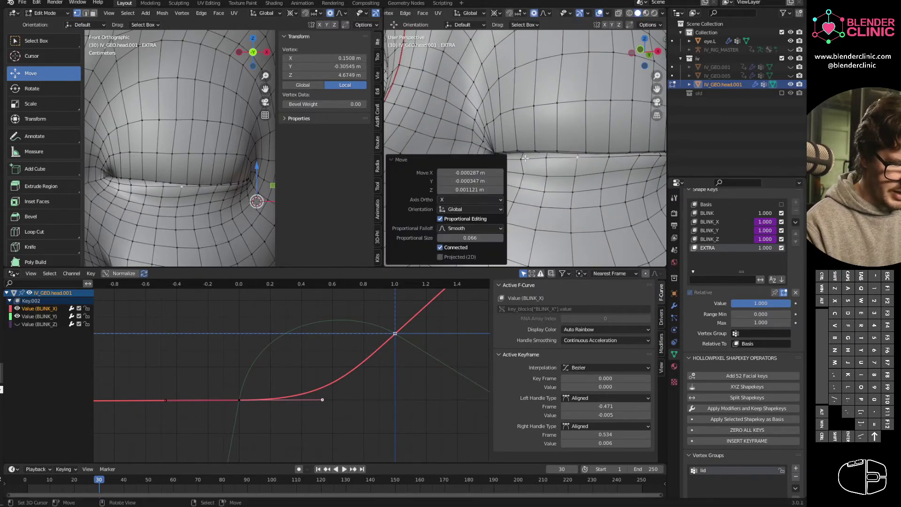
right_click(524, 158)
key("g")
left_click(525, 155)
middle_click_drag(583, 166, 576, 176, "shift")
In Sculpt Mode, build up the lower lid's rim along the closing line with the Draw brush at strength 0.504.
key("Tab")
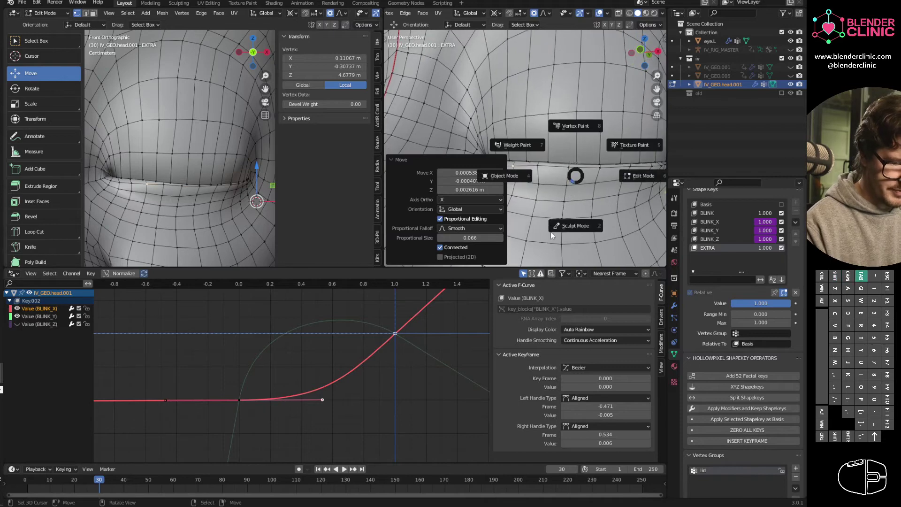
left_click(553, 233)
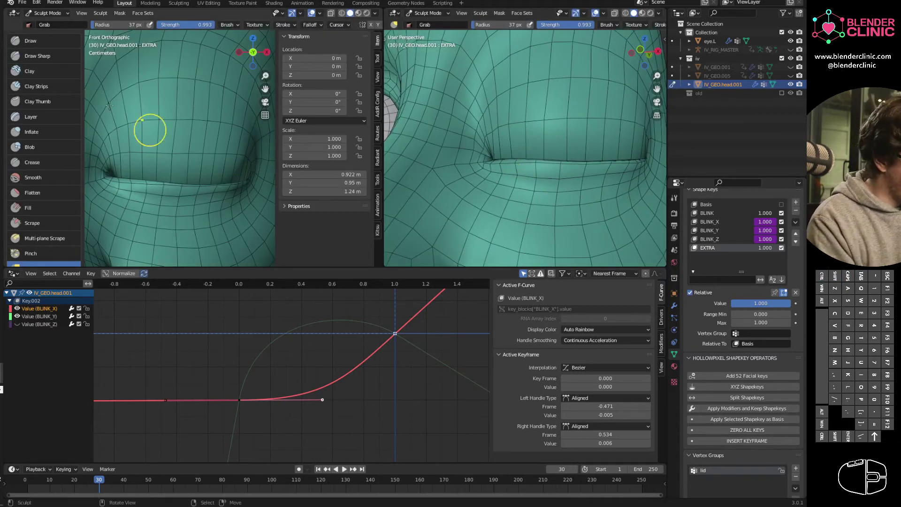
left_click(30, 40)
middle_click_drag(195, 200, 226, 196, "shift")
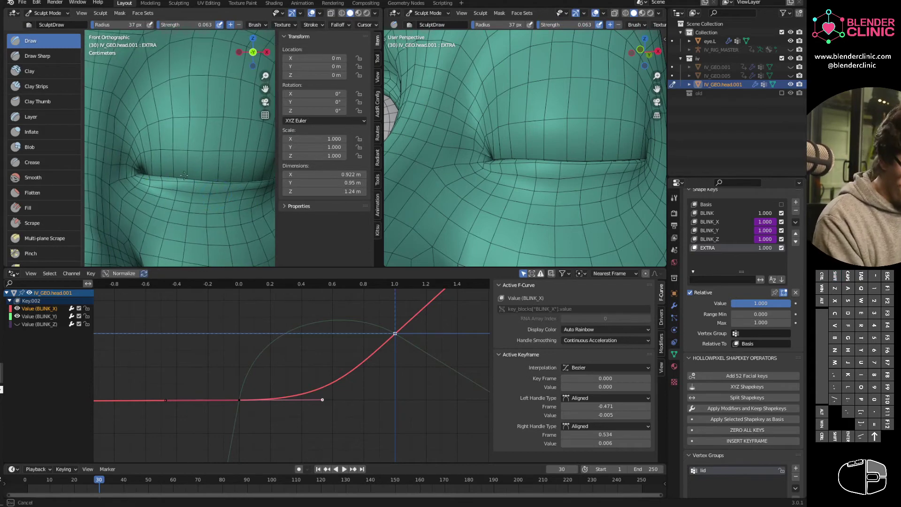
middle_click_drag(245, 195, 187, 172, "shift")
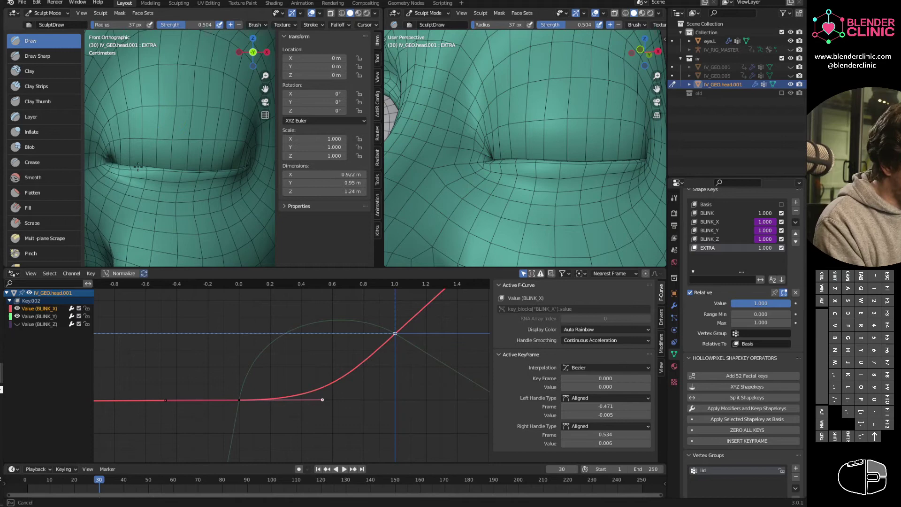
middle_click_drag(235, 167, 199, 167)
left_click_drag(193, 170, 203, 171)
left_click_drag(194, 170, 227, 178)
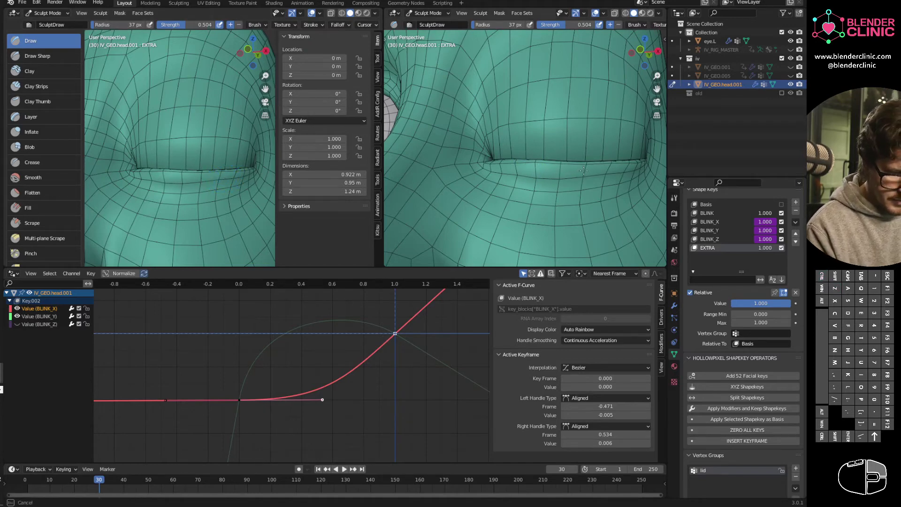
middle_click_drag(584, 170, 554, 170)
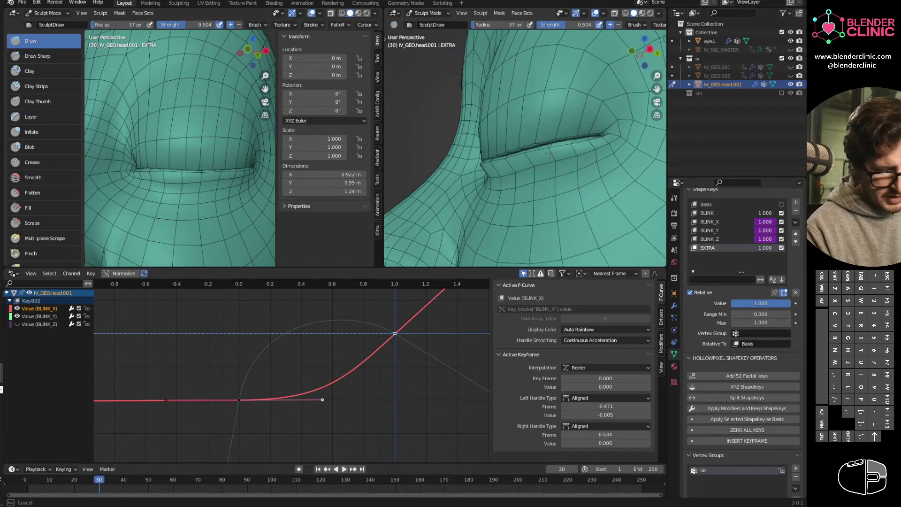
Enlarge the brush radius to 72 px and deflate the upper lid's edge along the closing line with the Inflate brush at strength 0.500.
left_click(49, 133)
key("g")
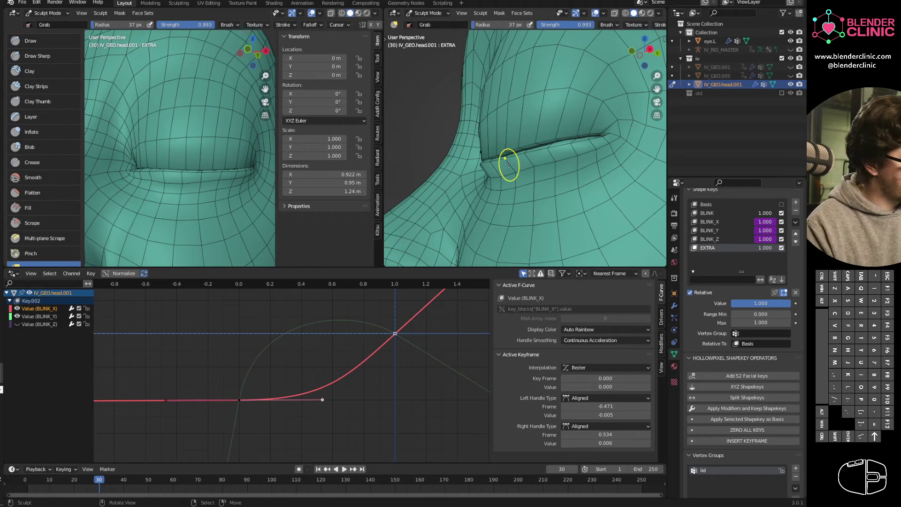
key("f")
left_click(499, 161)
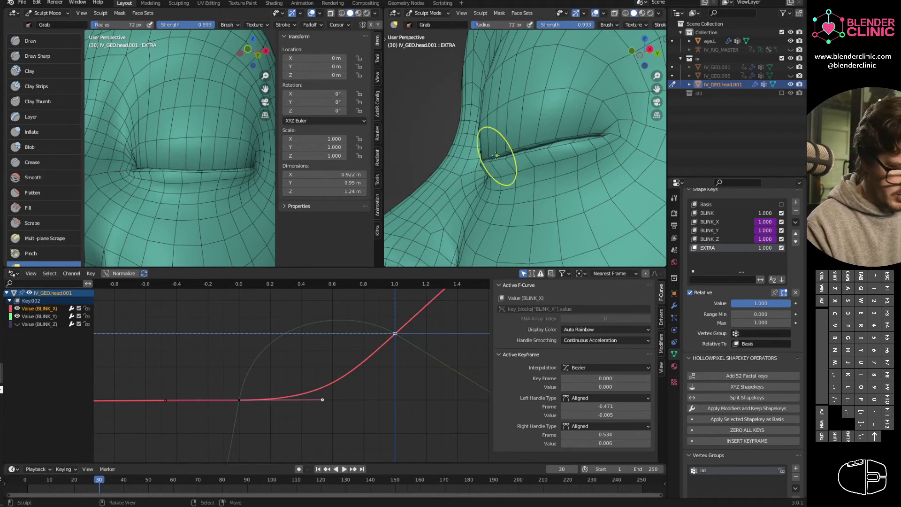
scroll(41, 244, "down", 4)
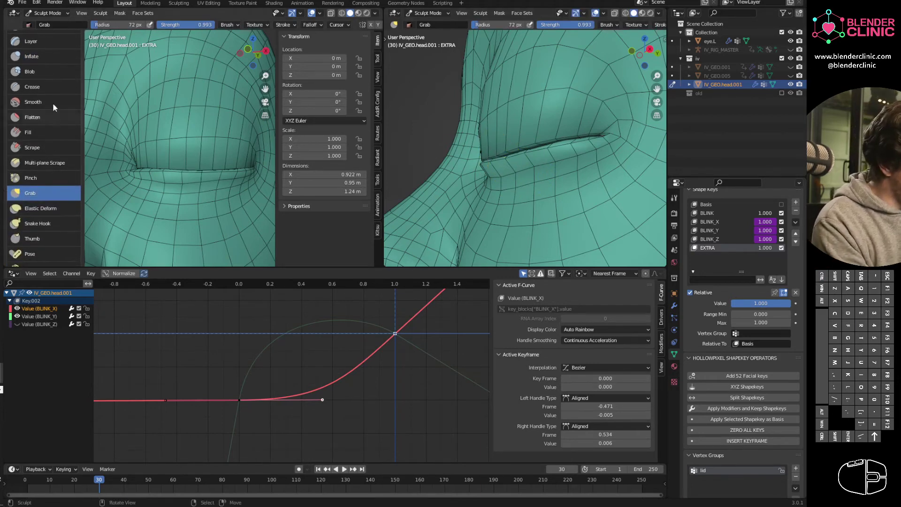
scroll(53, 97, "up", 1)
left_click(48, 77)
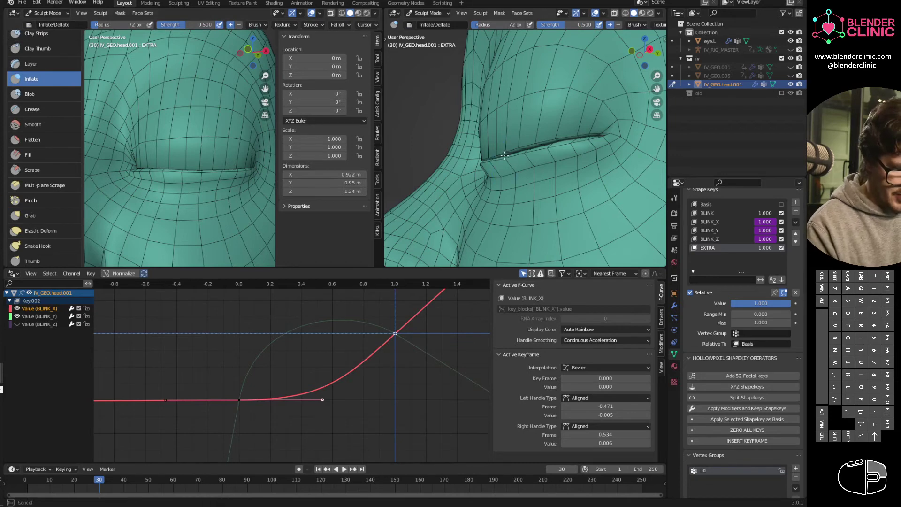
left_click_drag(516, 150, 523, 148, "ctrl")
left_click_drag(536, 146, 541, 144, "ctrl")
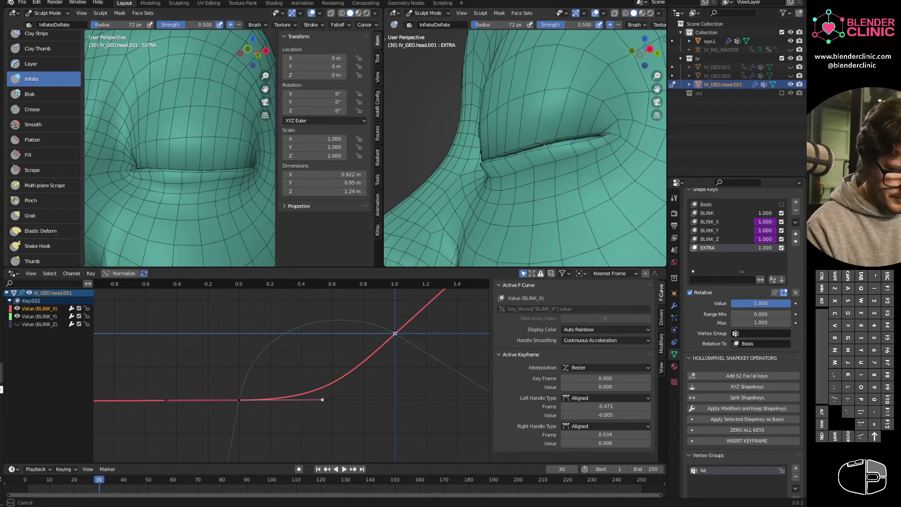
middle_click_drag(591, 135, 519, 162)
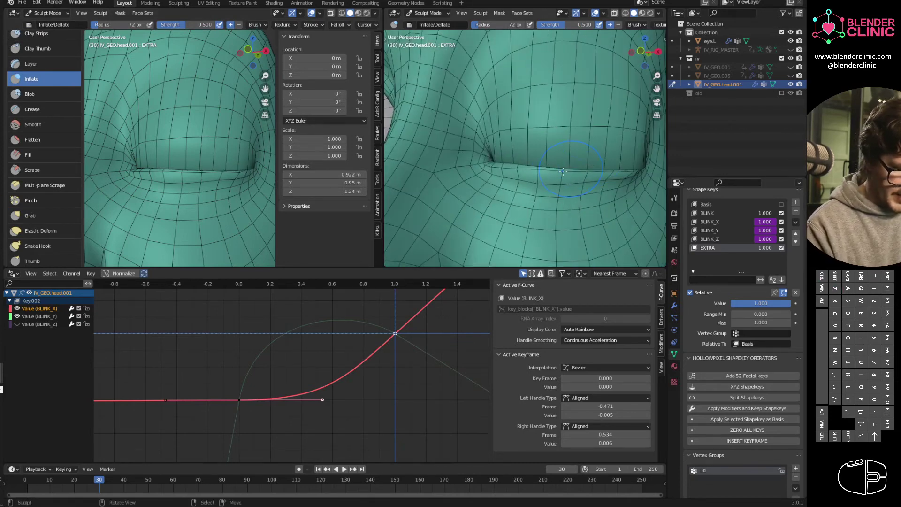
Return to Object Mode and compare the closed lid with EXTRA at 0.000 and at 1.000.
key("Tab")
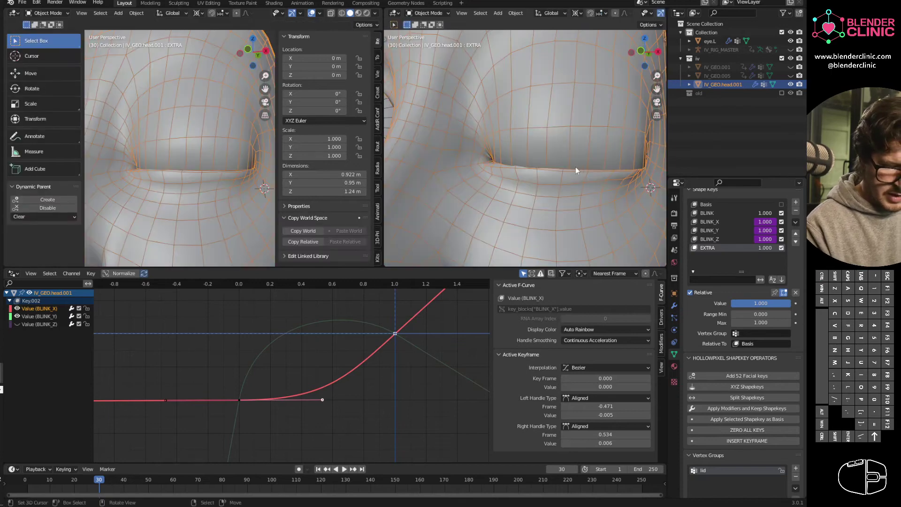
key("ctrl+Tab")
middle_click_drag(525, 166, 624, 188)
key("Tab")
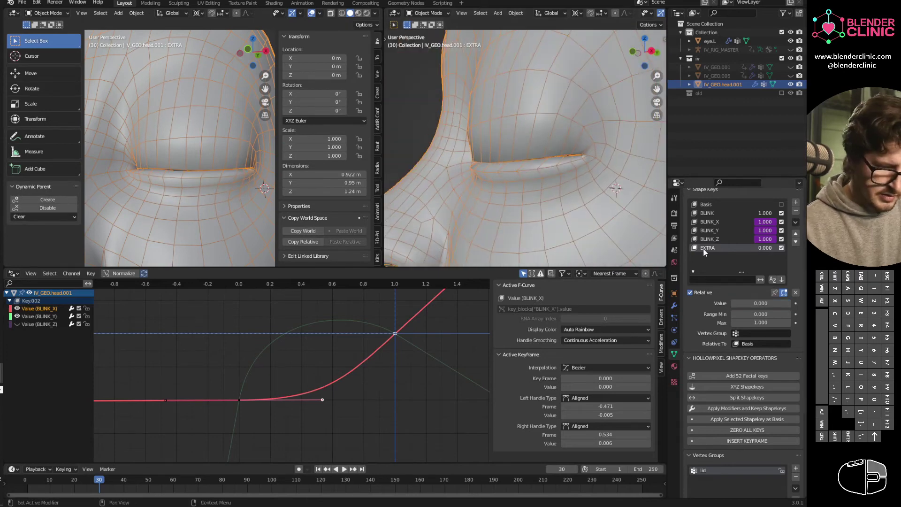
left_click_drag(770, 248, 691, 257)
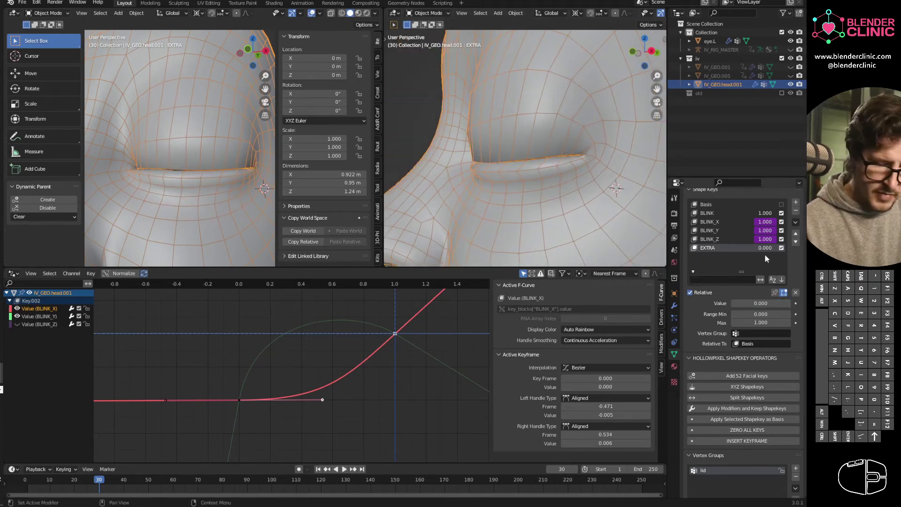
left_click_drag(765, 248, 808, 244)
Copy the BLINK value as a new driver, paste it onto the EXTRA value, and select EXTRA's driver curve.
right_click(764, 212)
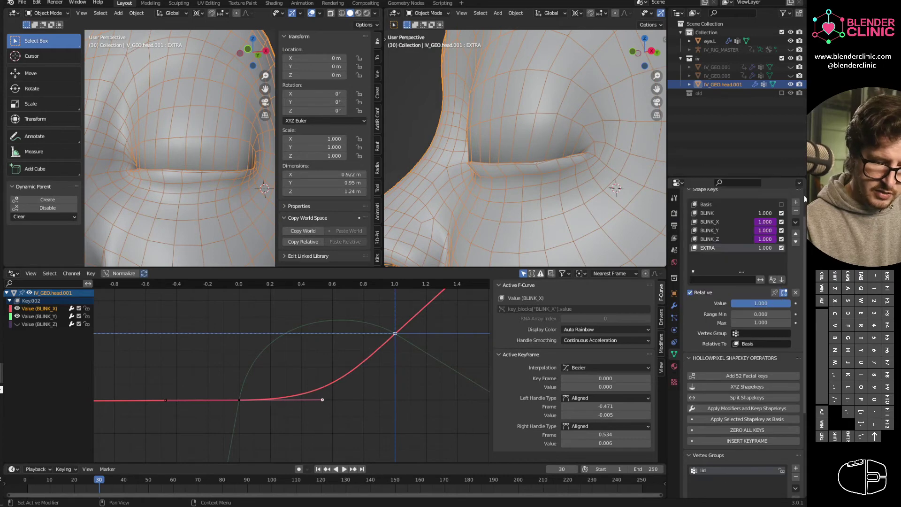
right_click(768, 218)
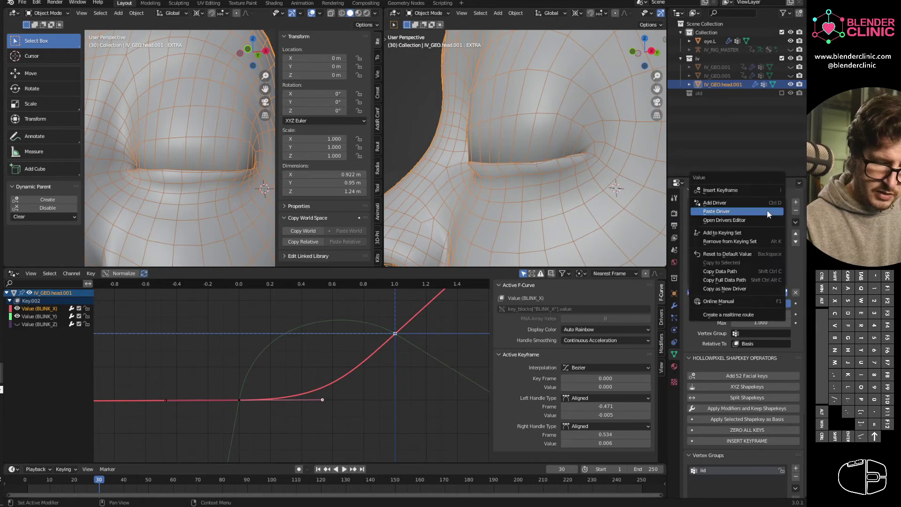
left_click(745, 289)
right_click(763, 251)
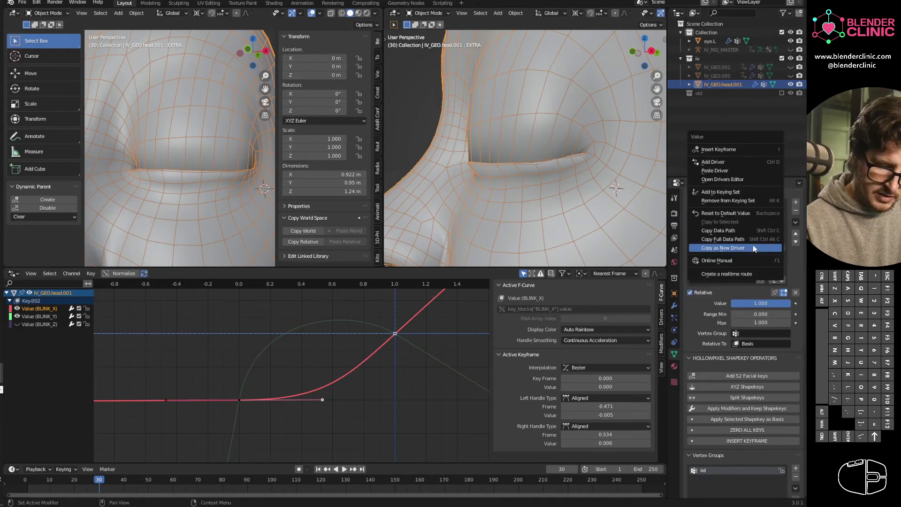
left_click(748, 172)
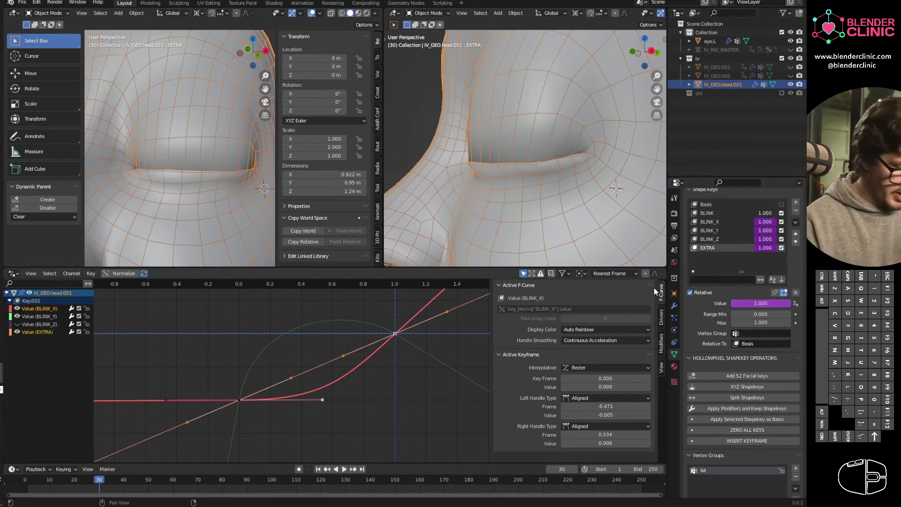
left_click(35, 332)
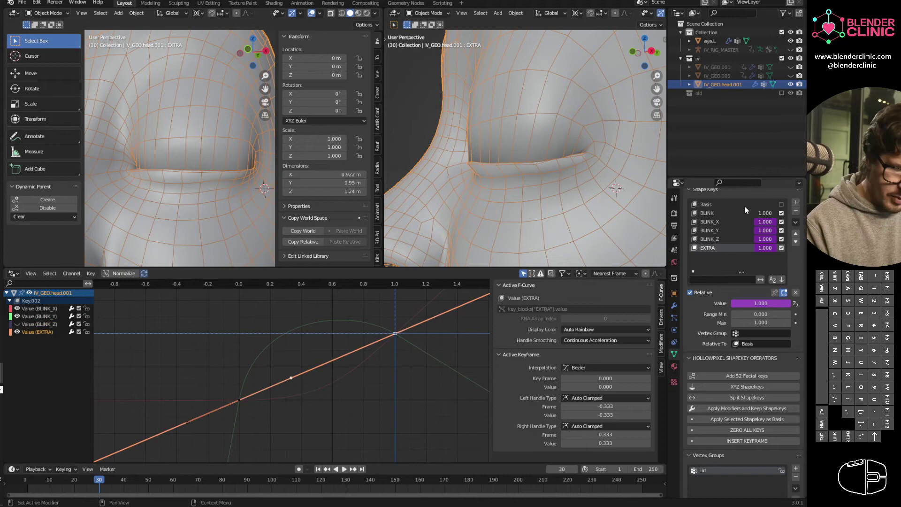
Lower BLINK to 0.000 and raise it back to 1.000 to test how EXTRA's driver responds.
left_click_drag(769, 213, 685, 248)
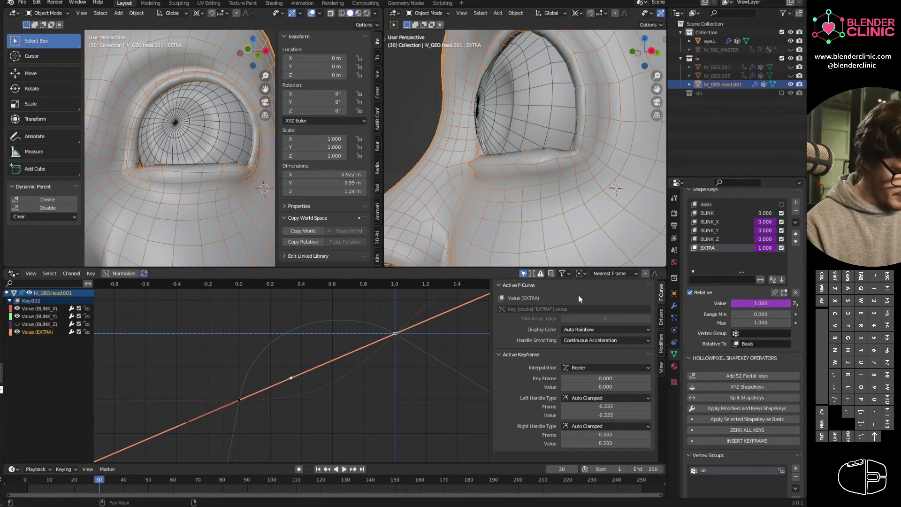
key("Tab")
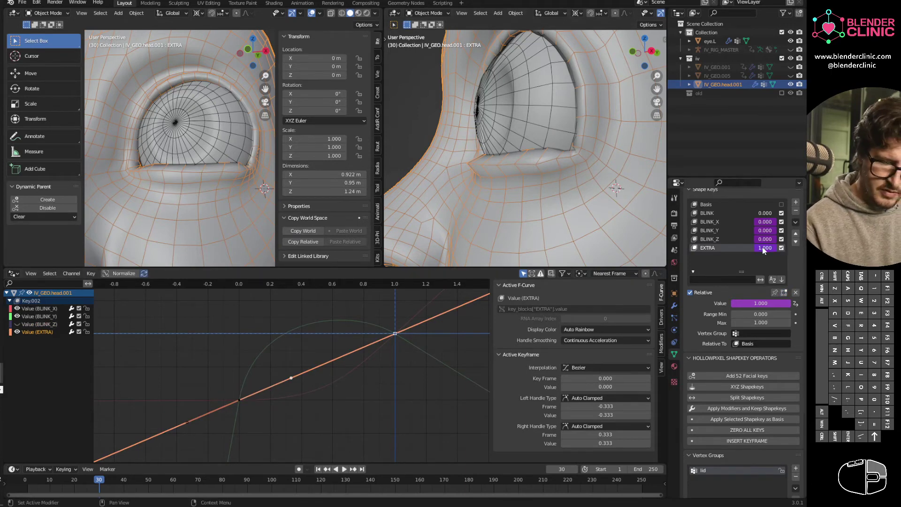
left_click_drag(764, 247, 739, 254)
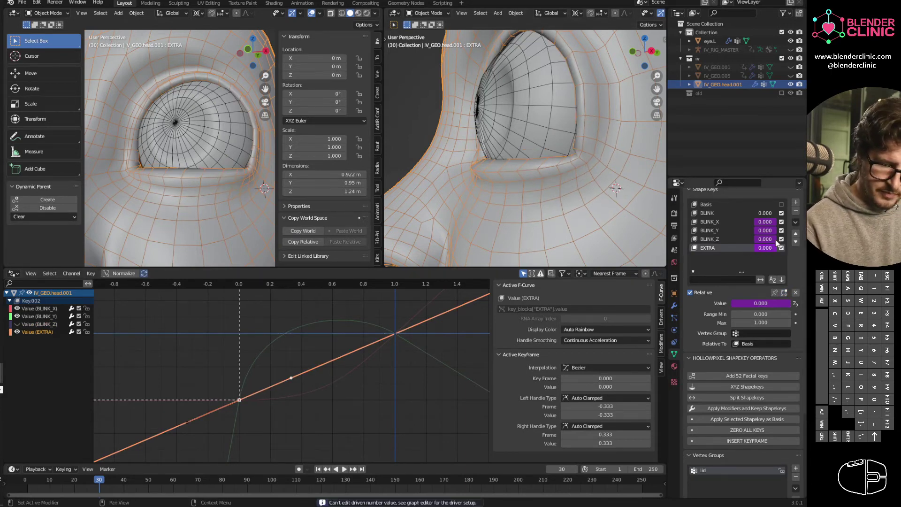
left_click_drag(763, 211, 798, 216)
Delete EXTRA's driver, copy the BLINK value as a new driver, paste it onto EXTRA and test it by varying BLINK.
right_click(764, 248)
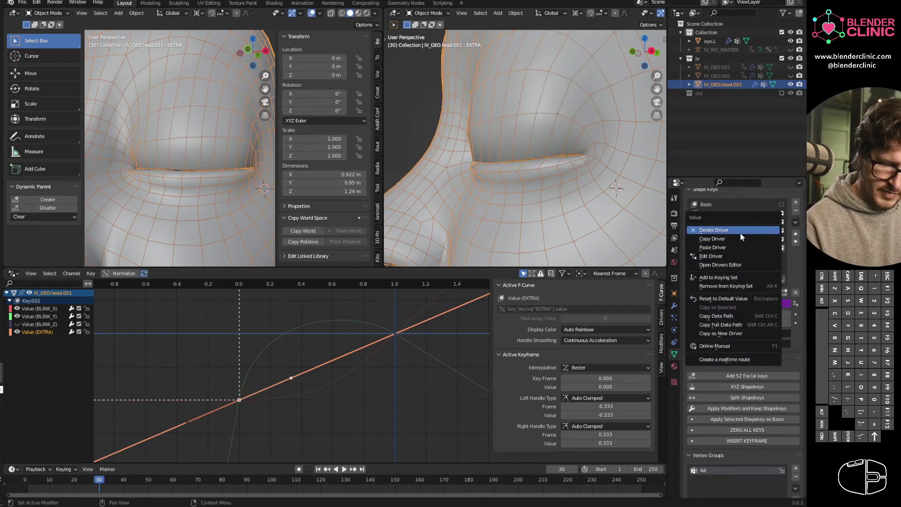
left_click(741, 230)
right_click(765, 215)
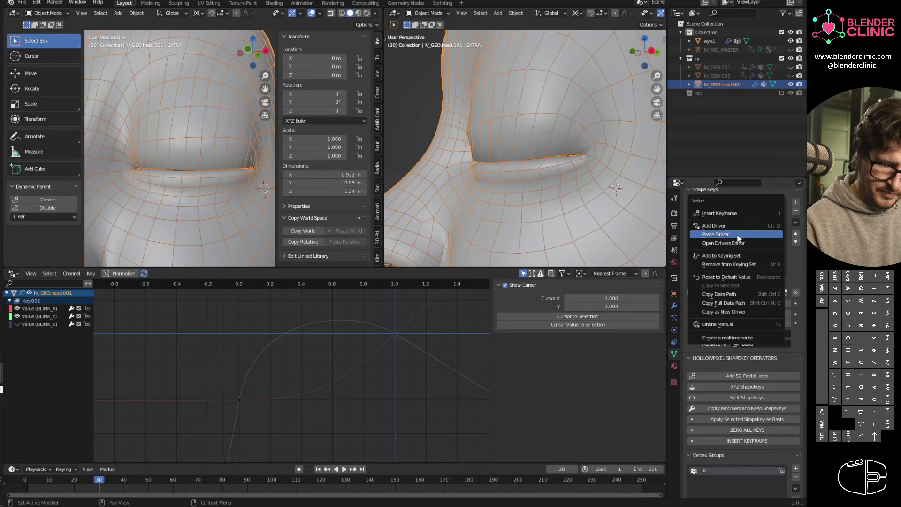
left_click(742, 312)
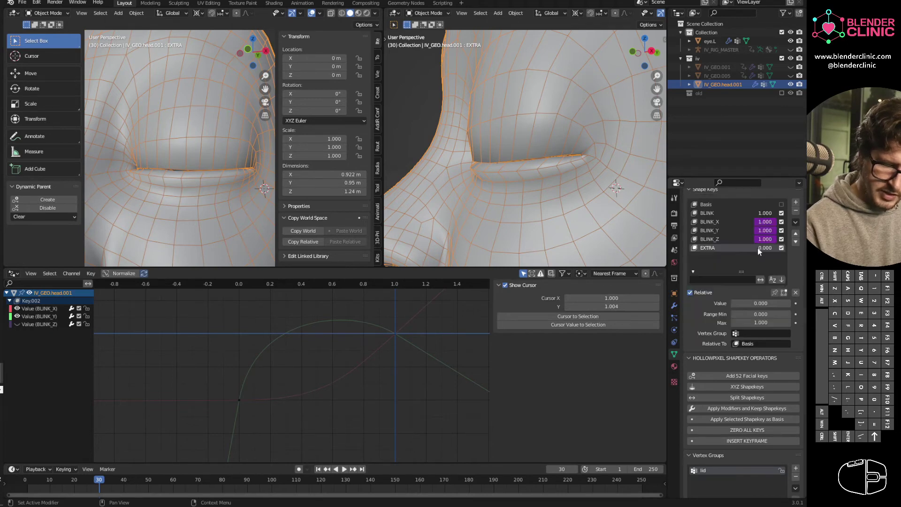
right_click(765, 248)
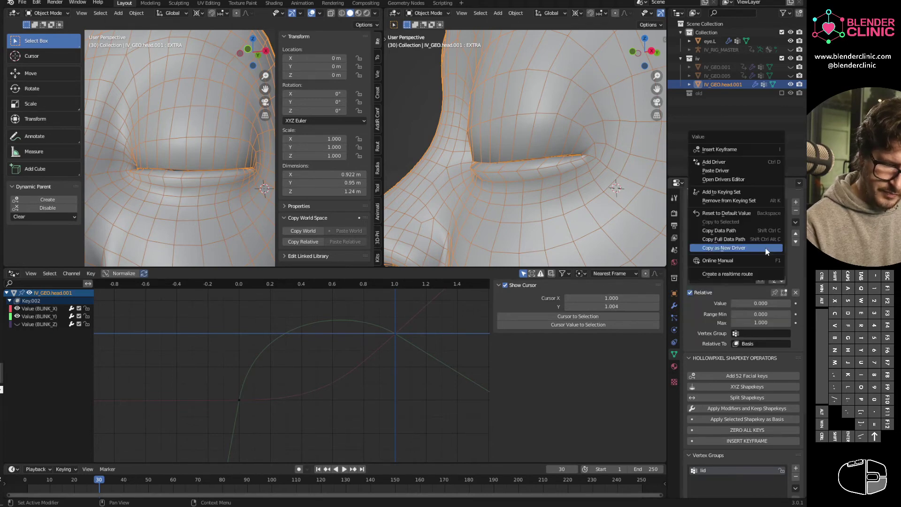
left_click(748, 171)
left_click_drag(710, 236, 784, 223)
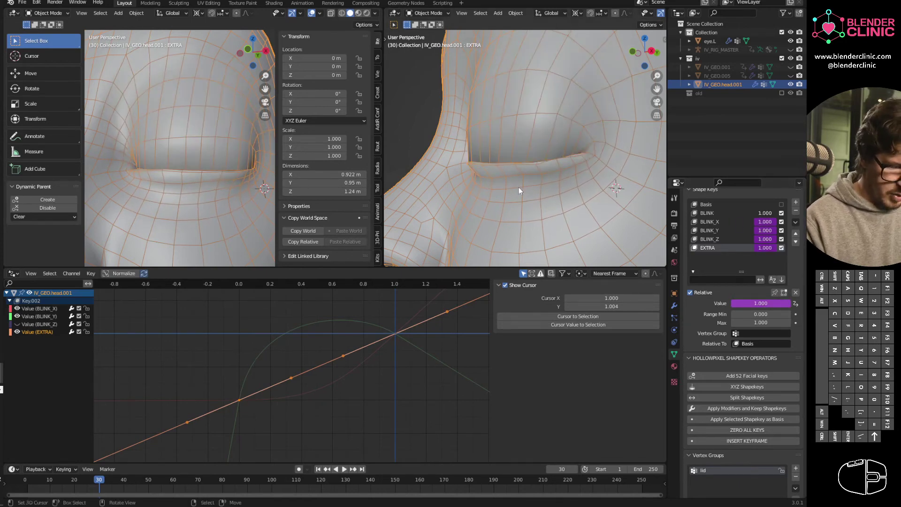
Flatten the start of EXTRA's driver curve by pulling the first key's right handle to about 1.1, 0.01, and hide the other driver curves.
left_click_drag(291, 381, 413, 401)
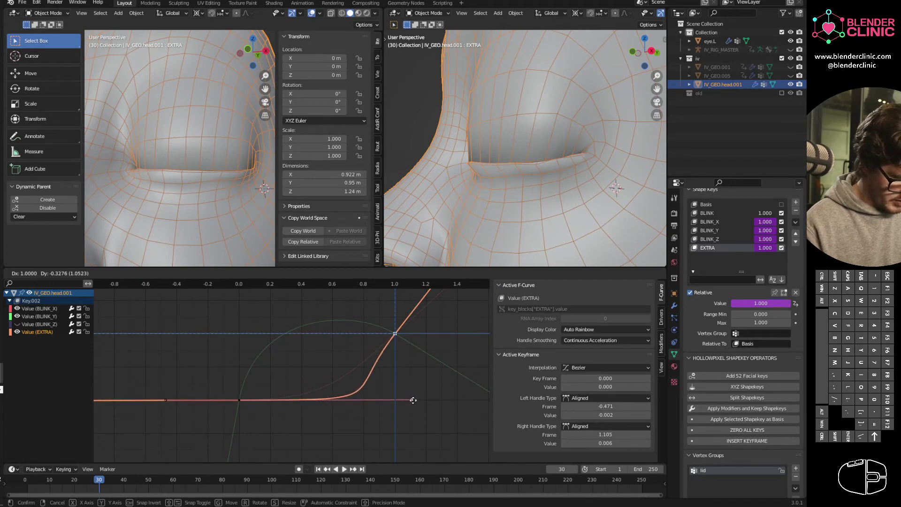
left_click(413, 401)
right_click(395, 334)
right_click(395, 333)
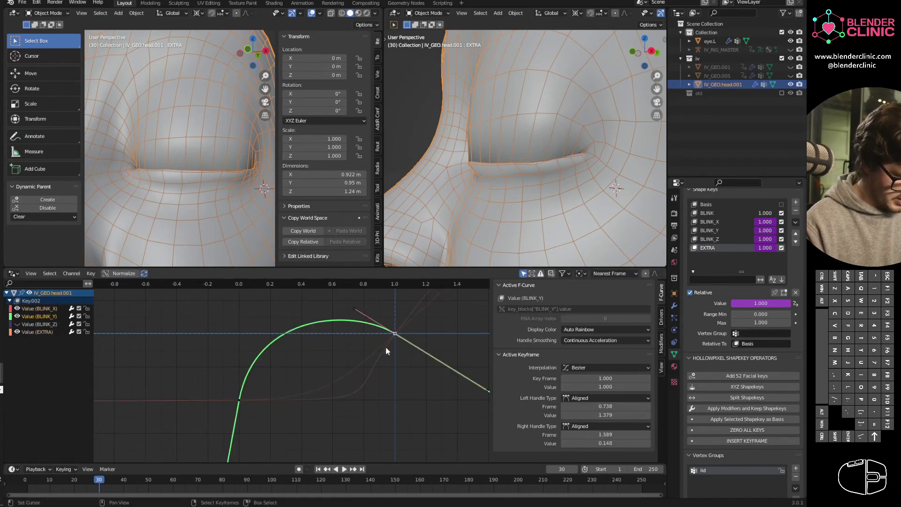
key("h")
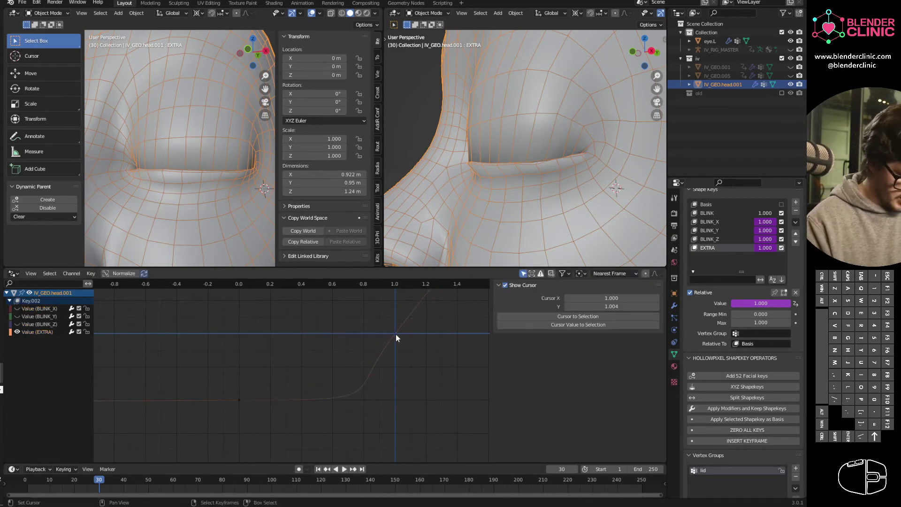
Steepen the end of EXTRA's curve by pulling the left handle of the key at 1.0 down to about 0.998, -0.066.
left_click(396, 335)
left_click_drag(345, 404, 397, 418)
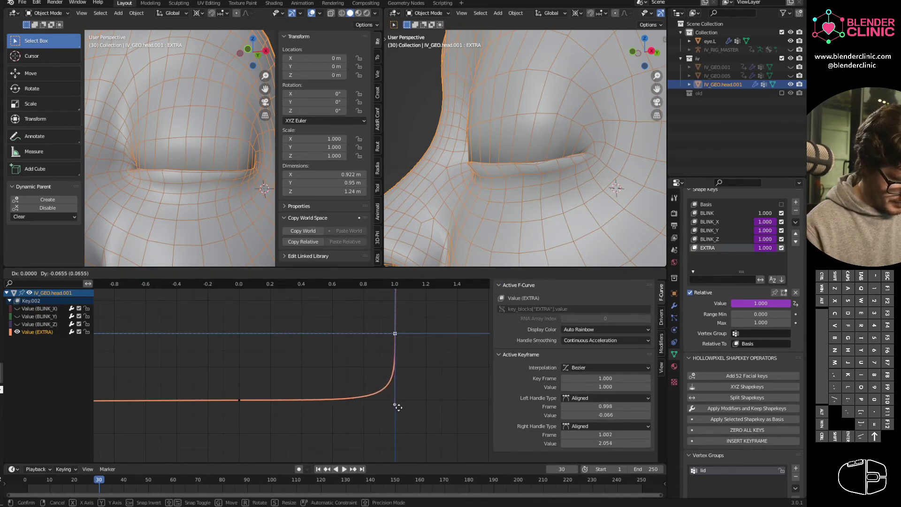
left_click(398, 407)
Try EXTRA with Range Min -0.500 and the first key's right handle at about 1.233, -0.230, checking the lid at BLINK 0.722.
right_click(241, 401)
right_click(413, 400)
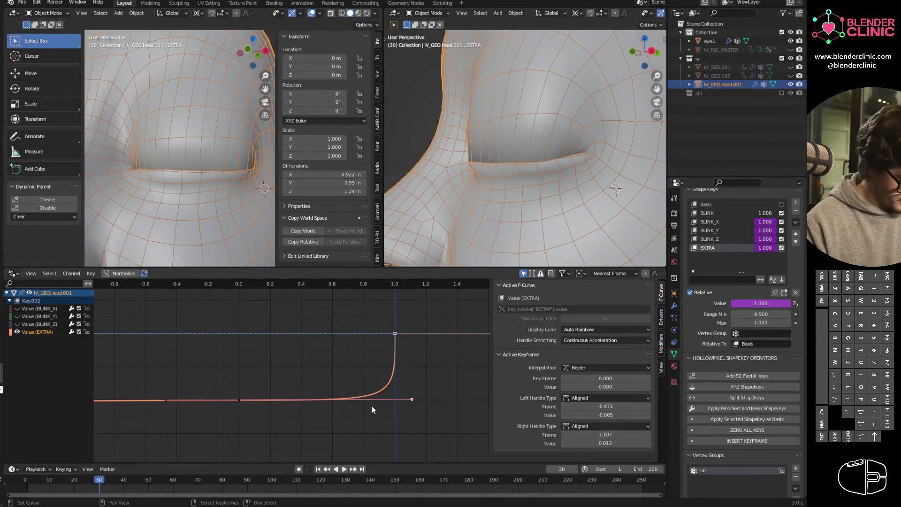
key("g")
left_click(423, 411)
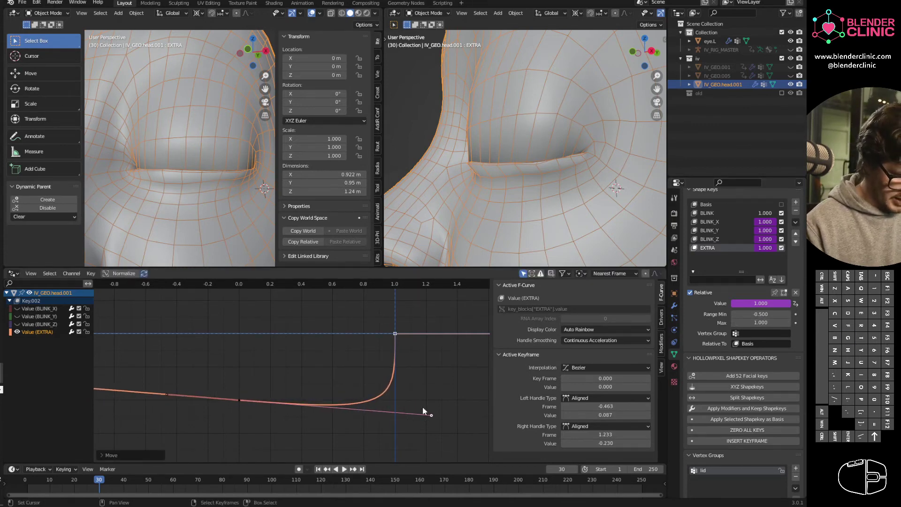
left_click_drag(768, 215, 740, 219)
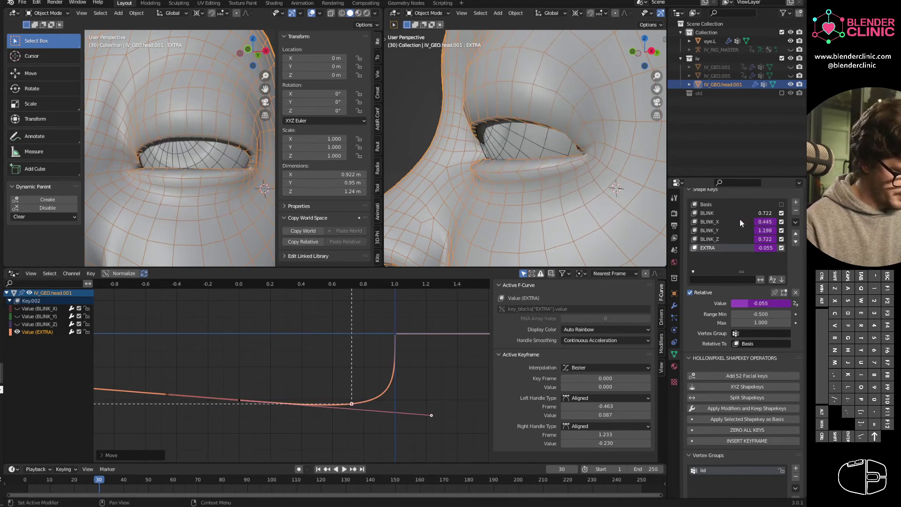
Move the last EXTRA key's left handle to about 0.967, -0.039 and flatten the first key's right handle to about 1.013, -0.014.
left_click_drag(431, 416, 390, 402)
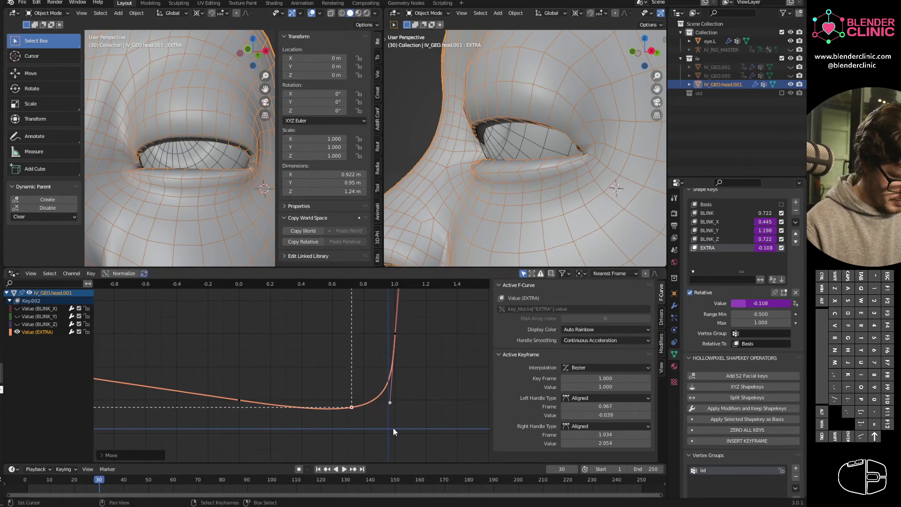
left_click(242, 400)
left_click_drag(761, 213, 733, 219)
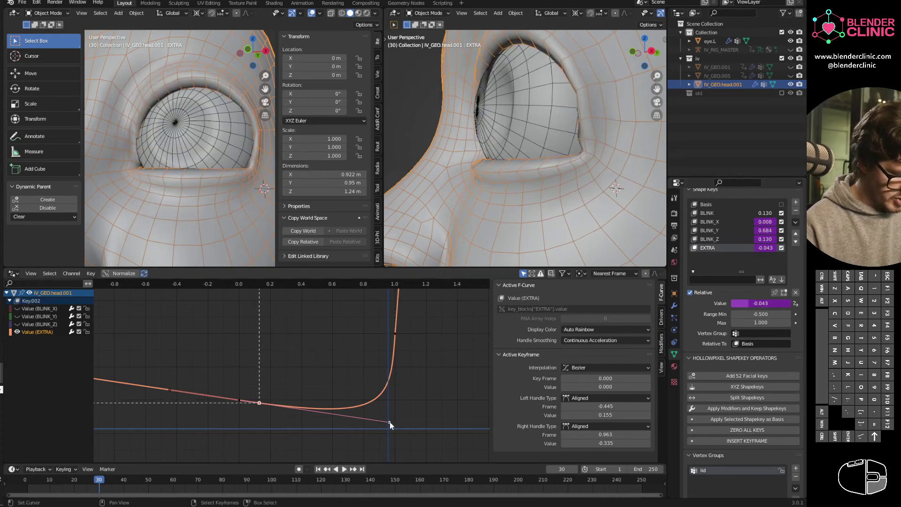
left_click_drag(389, 425, 397, 402)
Shorten the first EXTRA key's right handle to about 0.879, 0.019, set Range Min to 0.000, and check the lid at BLINK 0.796.
right_click(761, 211)
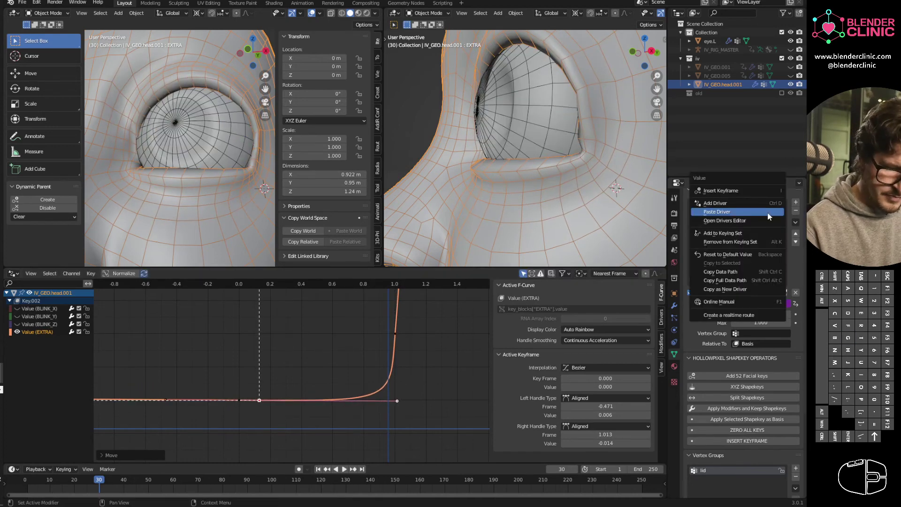
key("Escape")
mouse_move(761, 214)
left_mouse_down()
mouse_move(786, 220)
mouse_move(765, 222)
mouse_move(785, 224)
mouse_move(765, 223)
mouse_move(777, 224)
left_mouse_up()
left_click(396, 337)
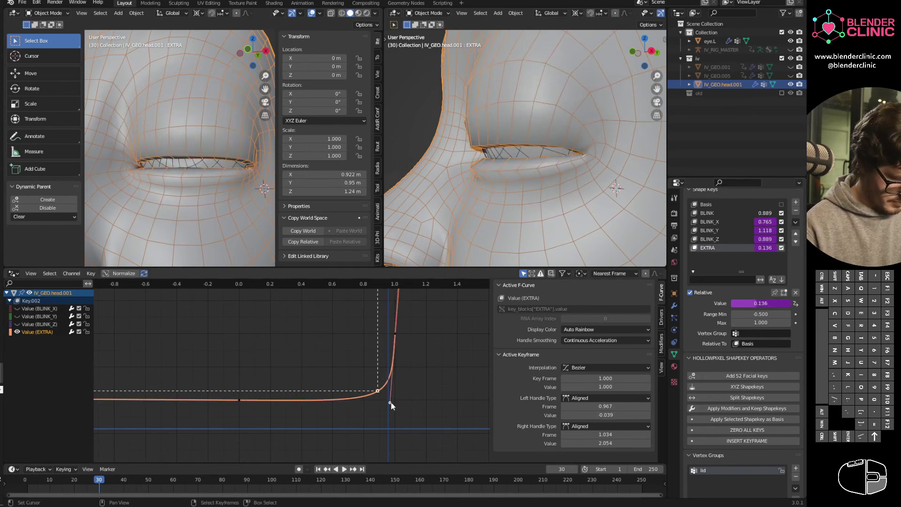
mouse_move(390, 402)
left_mouse_down()
mouse_move(382, 395)
mouse_move(369, 401)
mouse_move(376, 398)
left_mouse_up()
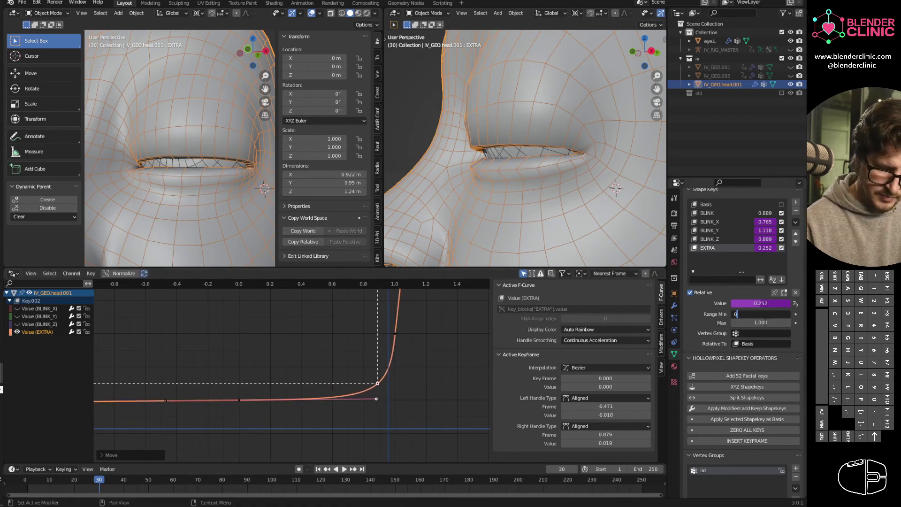
key("Return")
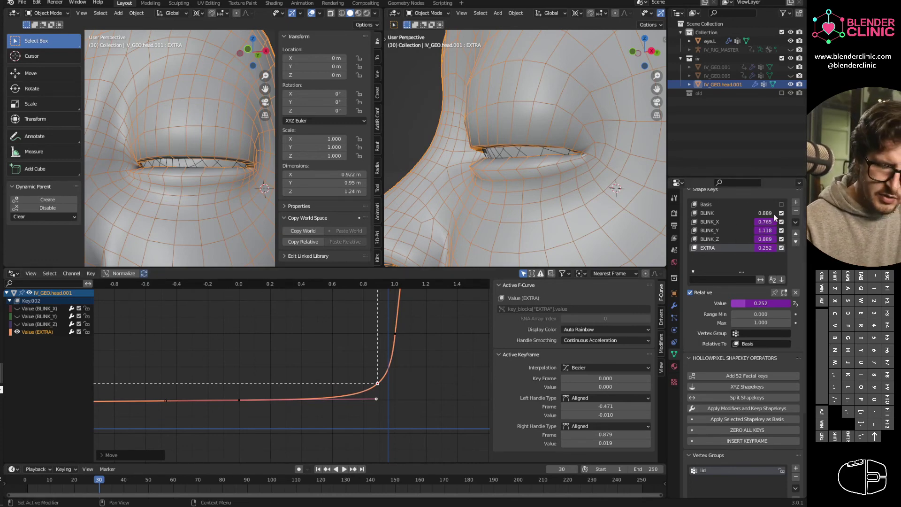
mouse_move(774, 214)
left_mouse_down()
mouse_move(737, 217)
mouse_move(762, 222)
left_mouse_up()
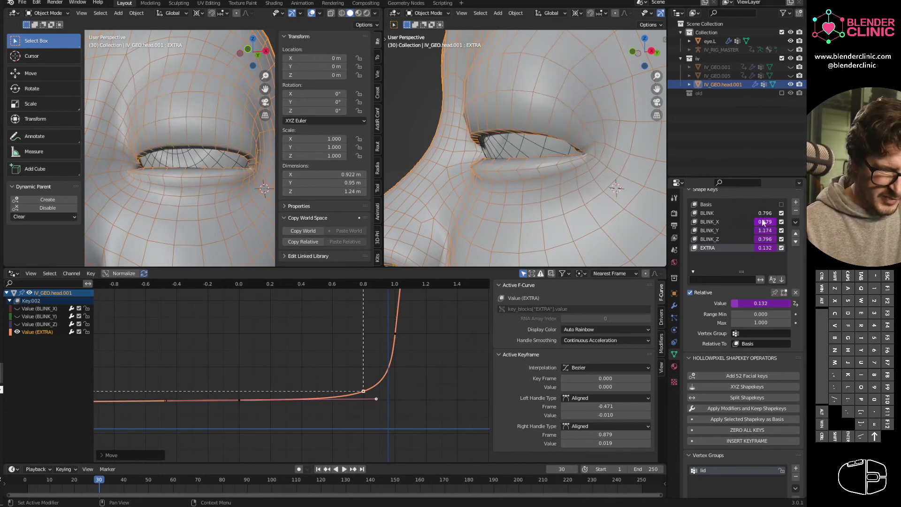
Add a Subdivision Surface modifier to the head and set its viewport level to 2.
left_click(675, 306)
left_click(743, 212)
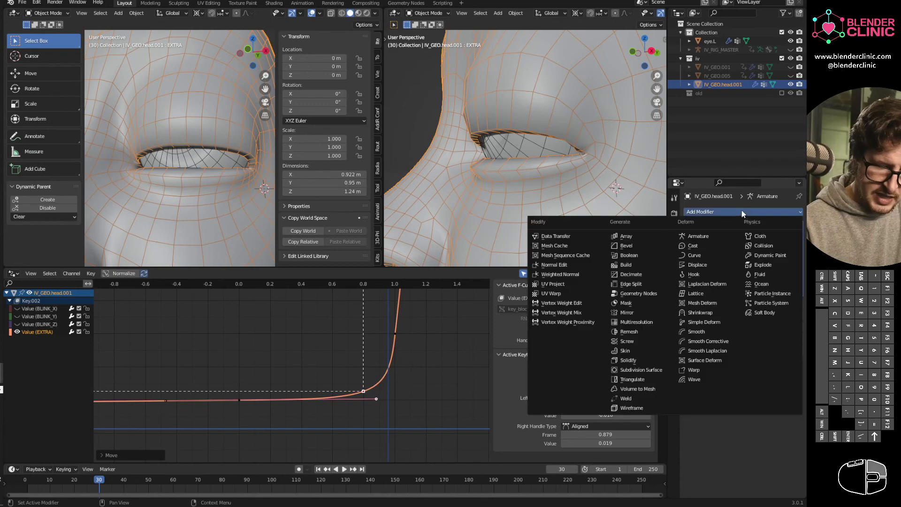
left_click(641, 370)
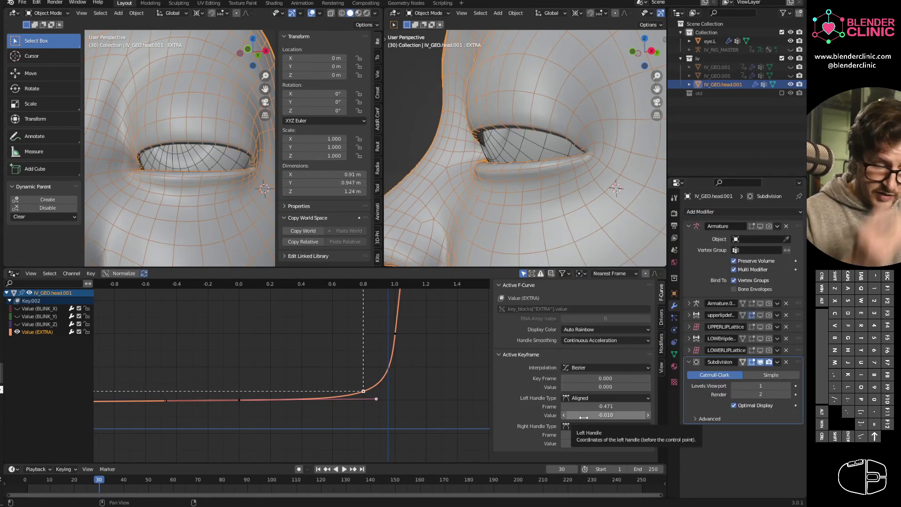
left_click(789, 386)
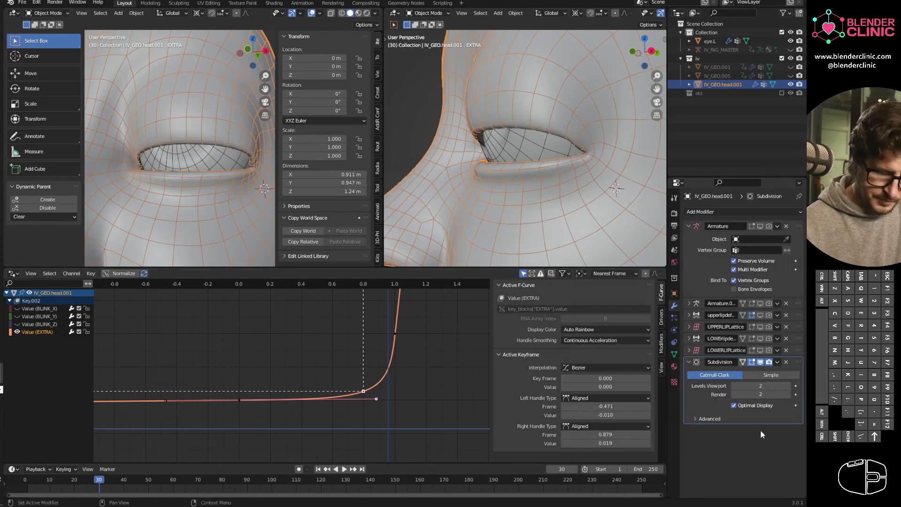
scroll(545, 188, "down", 3)
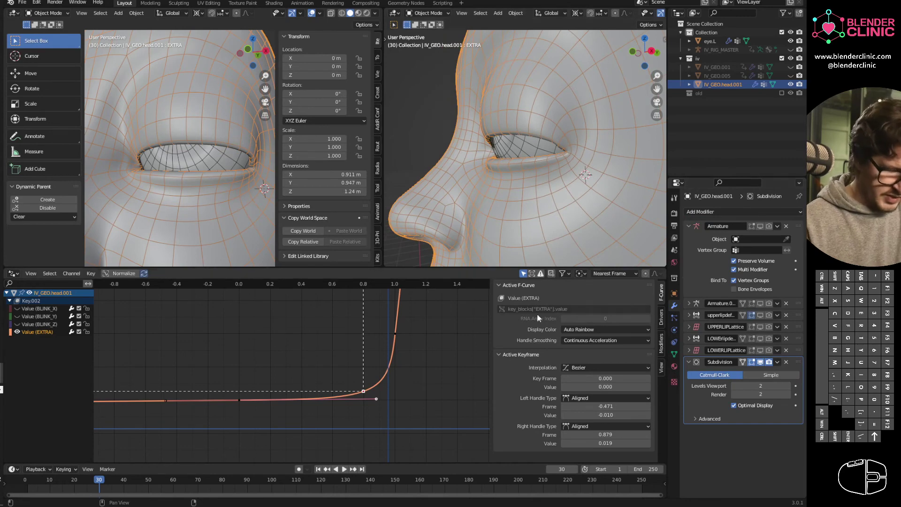
Vary BLINK between open and partly closed and examine the smoothed eyelid from the front and across the whole face.
left_click(674, 354)
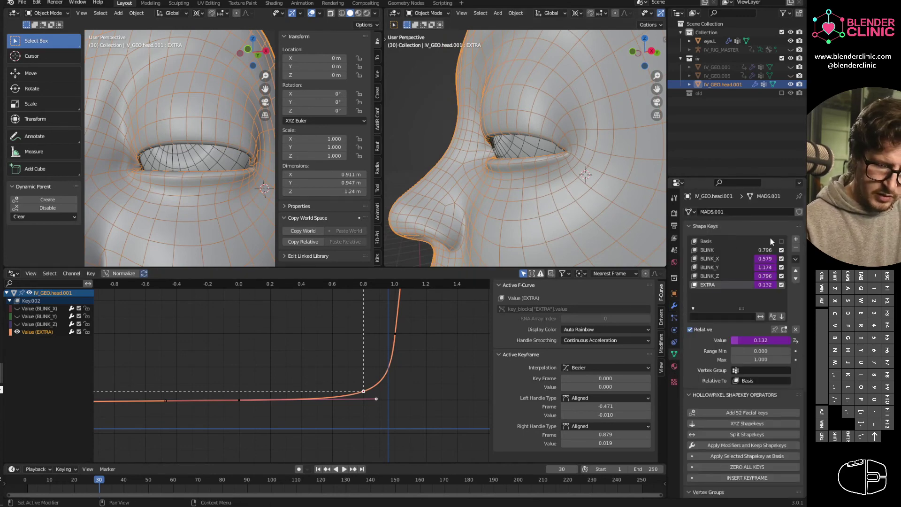
left_click_drag(765, 250, 534, 193)
middle_click_drag(533, 193, 624, 221)
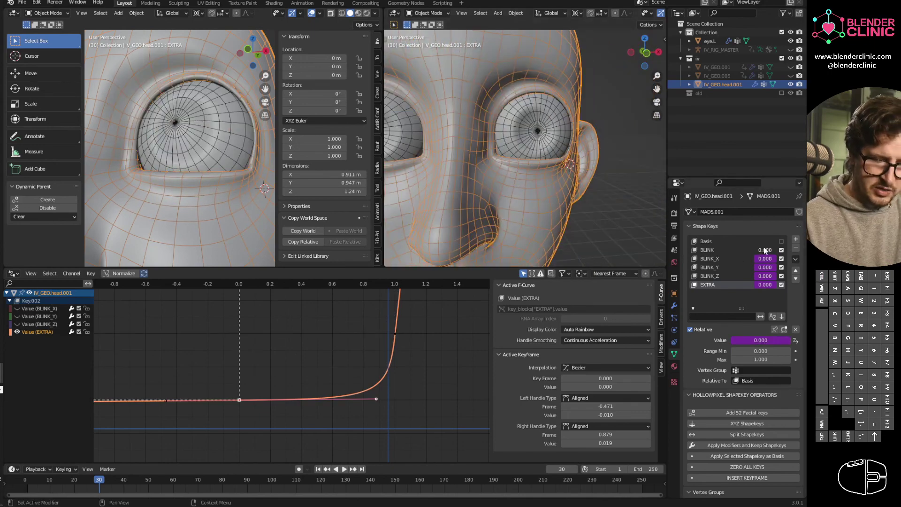
mouse_move(749, 249)
left_mouse_down()
mouse_move(770, 253)
mouse_move(756, 251)
left_mouse_up()
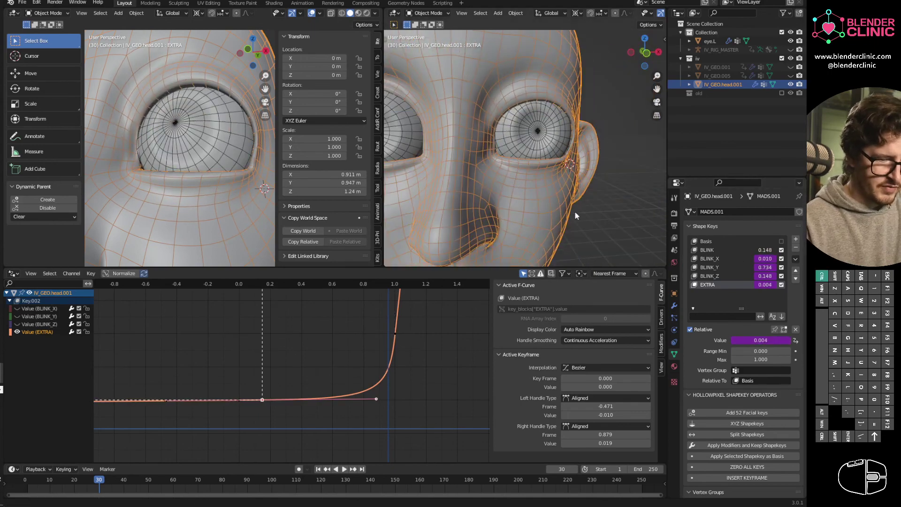
scroll(575, 212, "down", 2)
mouse_move(528, 225)
middle_mouse_down()
mouse_move(502, 227)
mouse_move(532, 212)
middle_mouse_up()
mouse_move(768, 248)
left_mouse_down()
mouse_move(748, 246)
mouse_move(779, 248)
mouse_move(765, 249)
left_mouse_up()
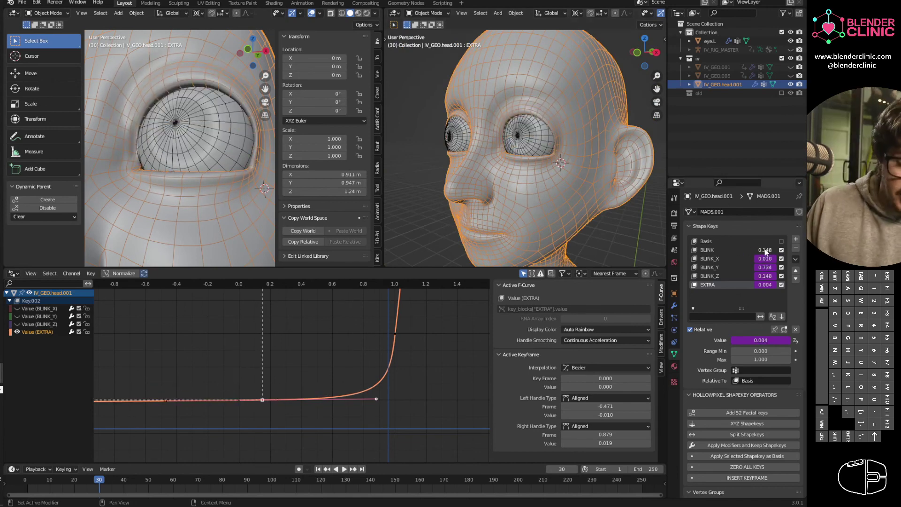
left_click(700, 396)
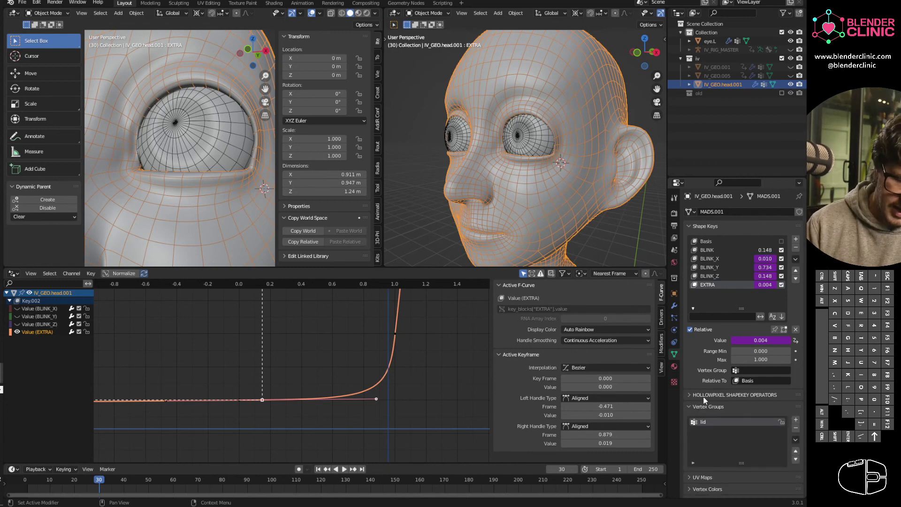
left_click(704, 397)
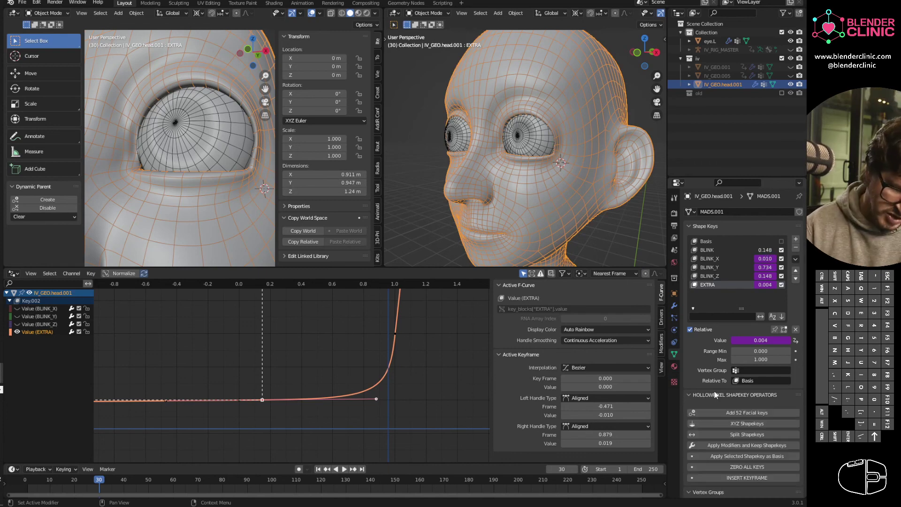